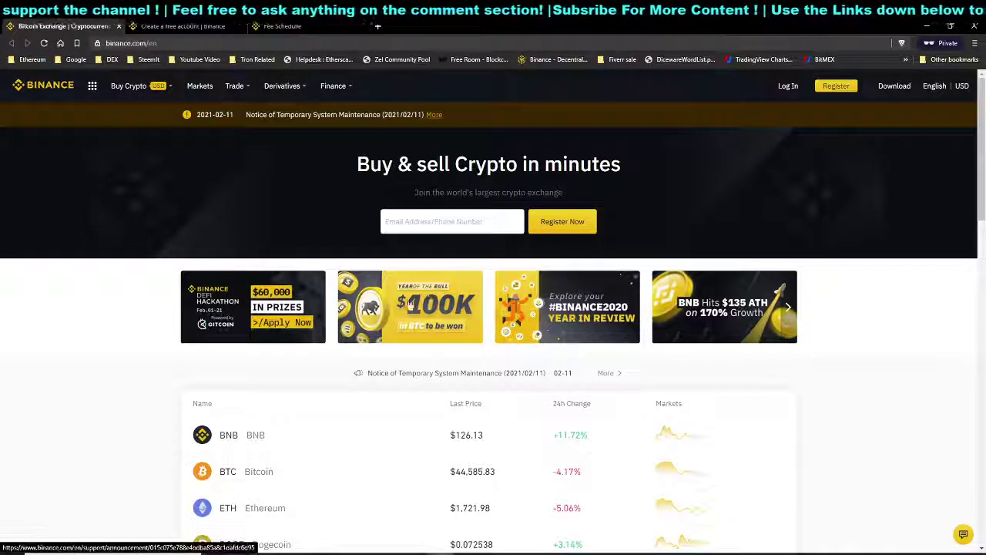
Open the payment currency list and scroll through the available currencies
mouse_move(117, 100)
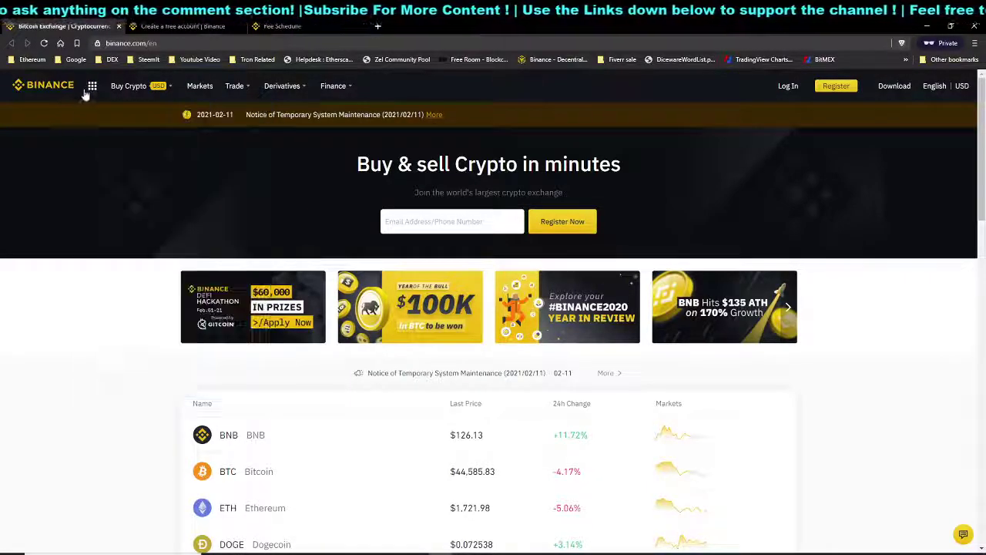
mouse_move(143, 124)
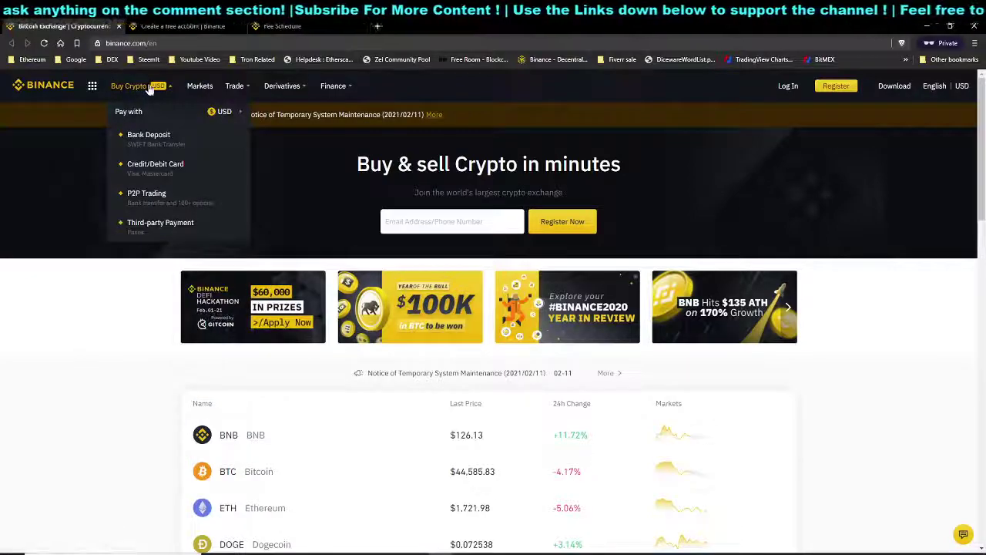
mouse_move(242, 108)
mouse_move(135, 86)
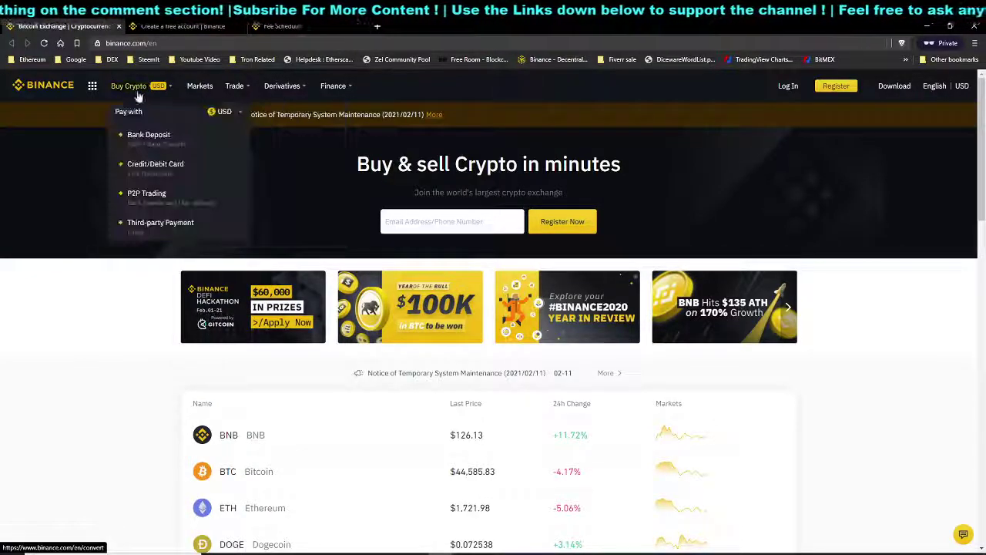
left_click(224, 112)
scroll(281, 146, "down", 5)
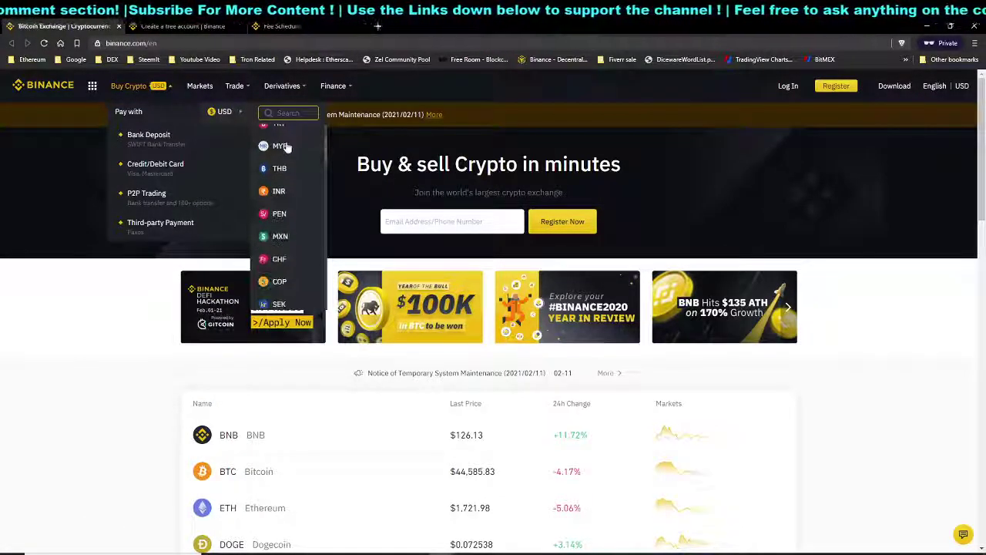
scroll(282, 147, "down", 8)
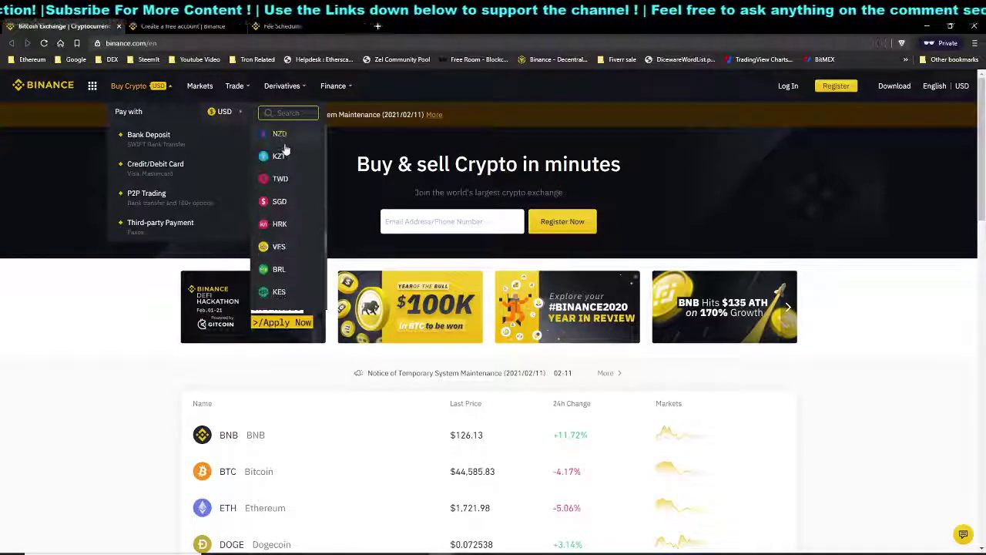
scroll(284, 154, "down", 4)
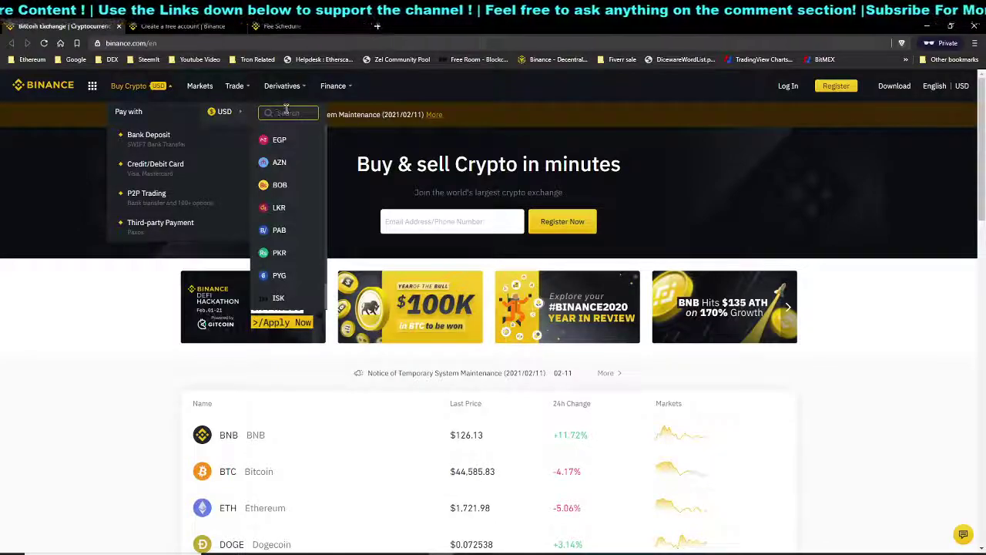
Search the currencies for 'sgd', clear the search, then return to the 'Create a free account | Binance' tab
type("sgd")
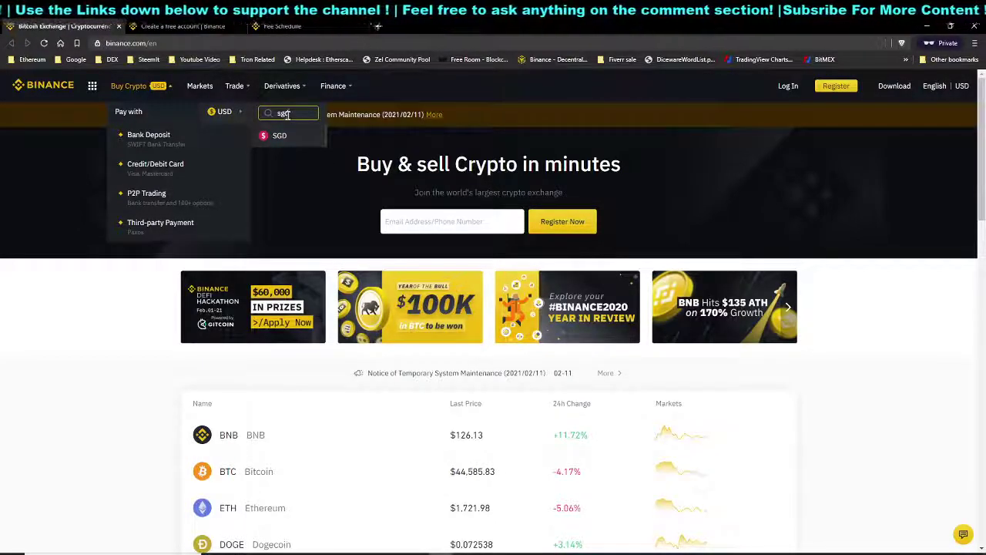
key("BackSpace")
key("BackSpace")
key("BackSpace")
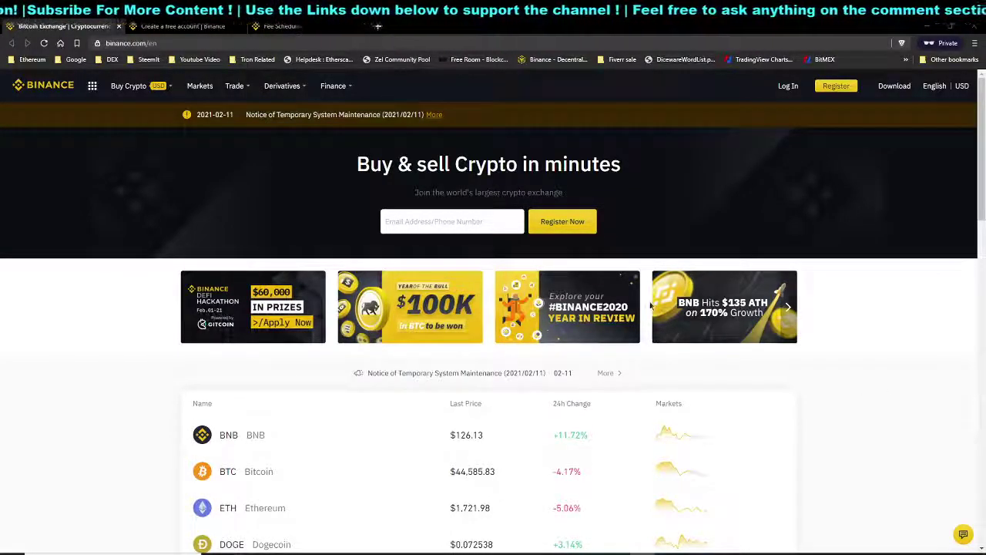
mouse_move(379, 98)
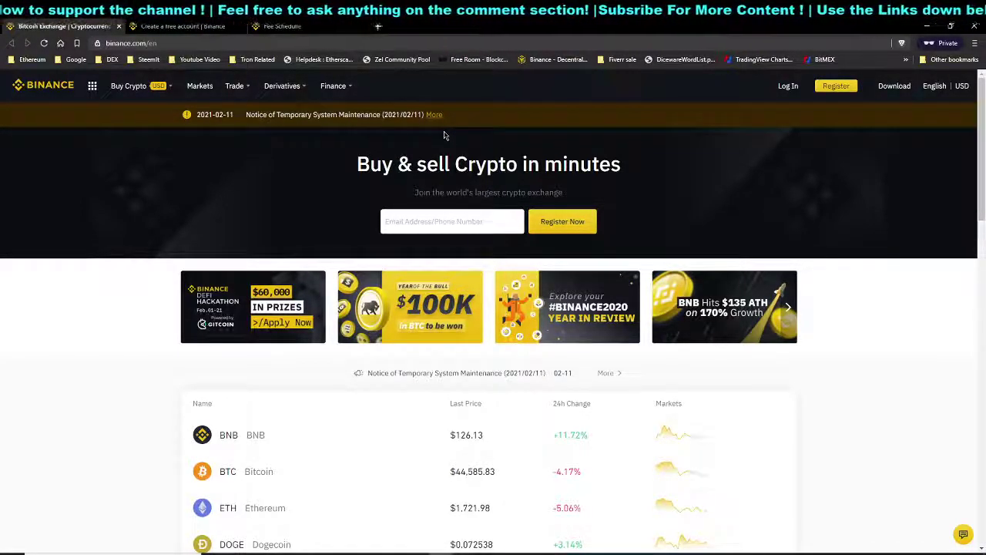
left_click(159, 25)
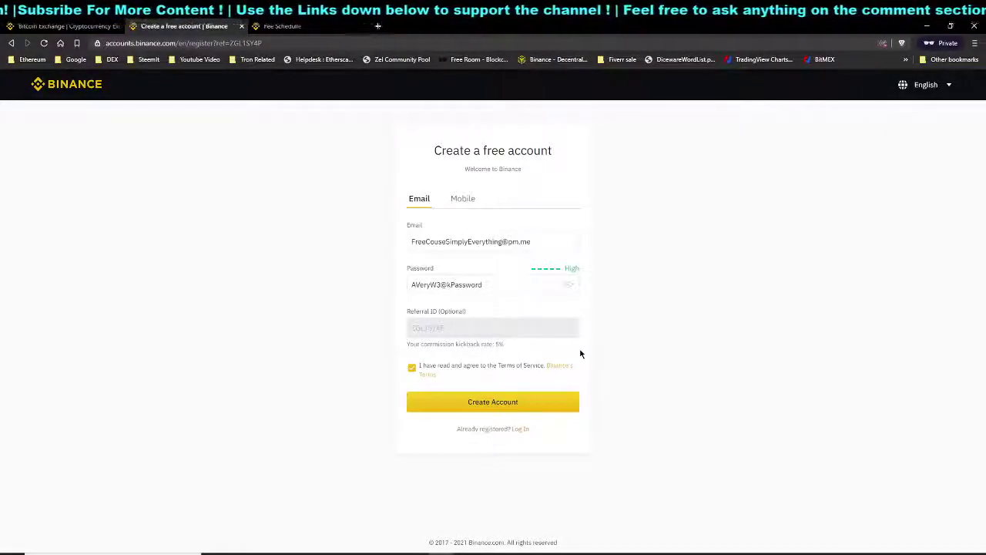
left_click(542, 290)
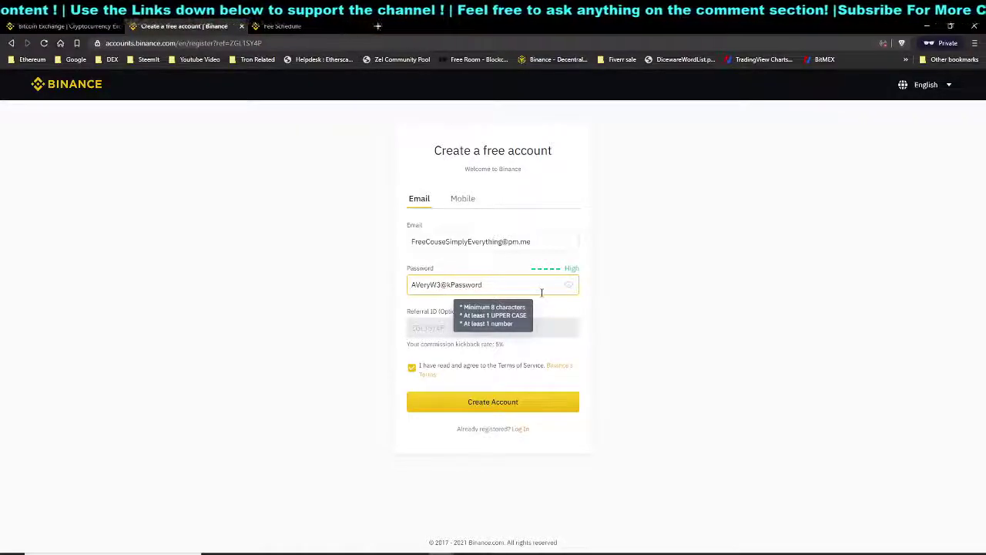
left_click(423, 240)
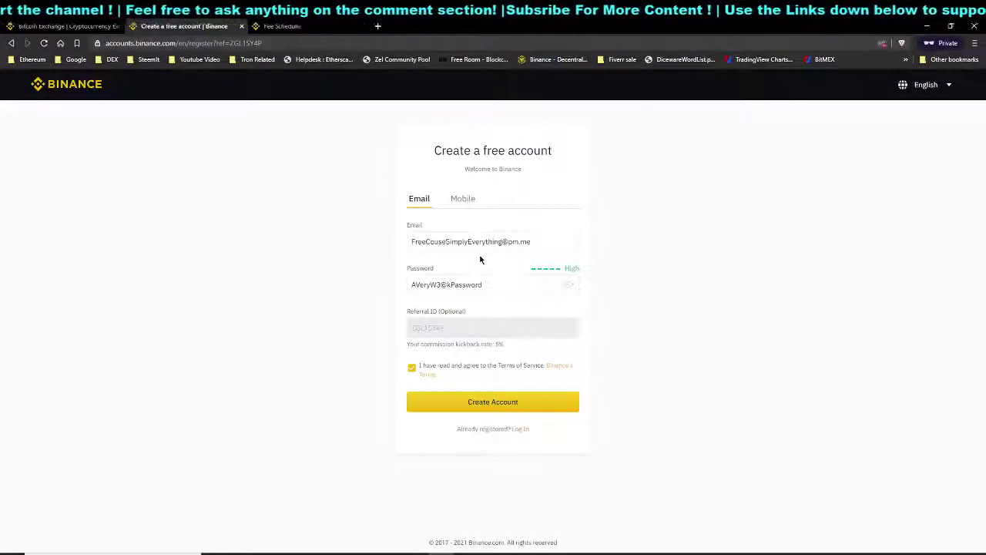
left_click_drag(410, 241, 533, 241)
left_click(533, 241)
left_click(680, 248)
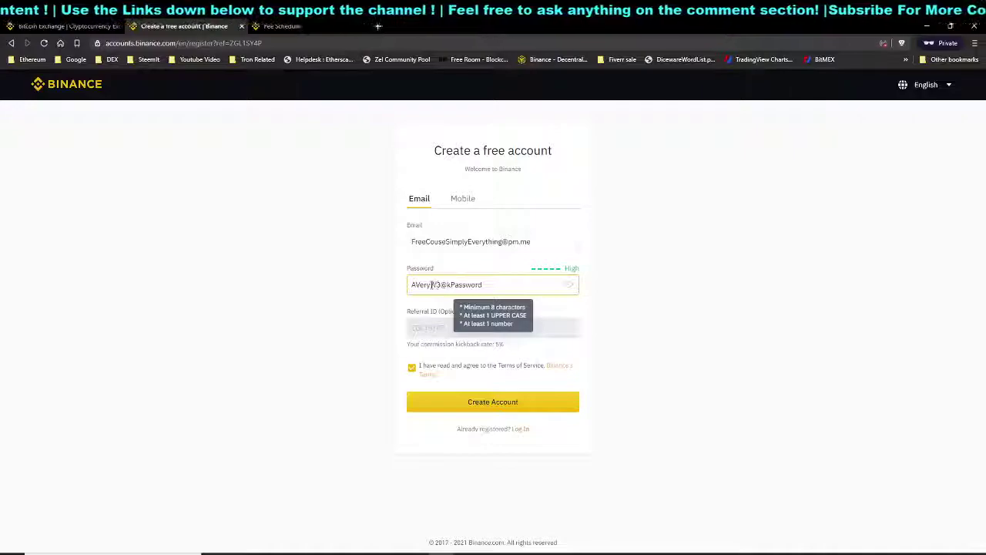
Hide the password field, clear the old password, and type a new 10-character masked password
triple_click(476, 285)
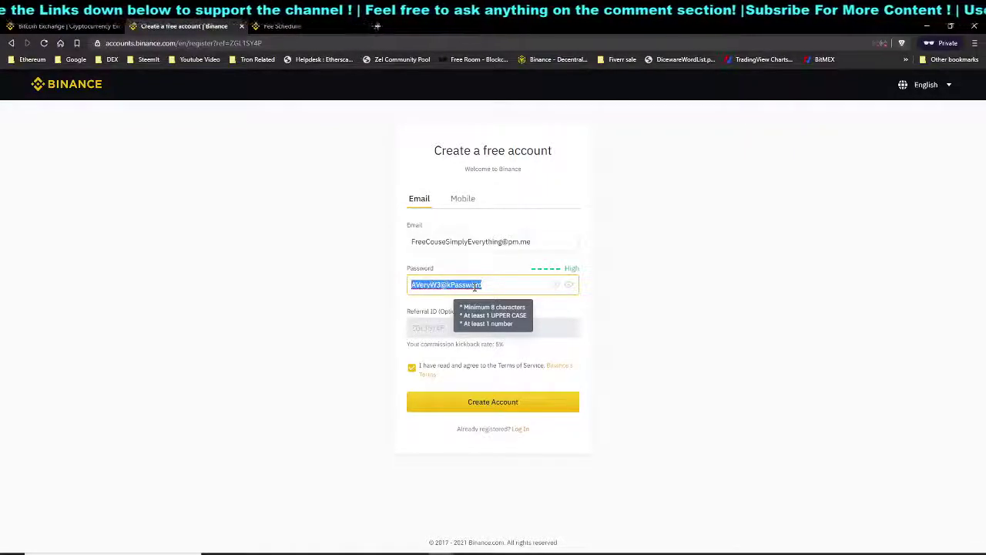
left_click(481, 286)
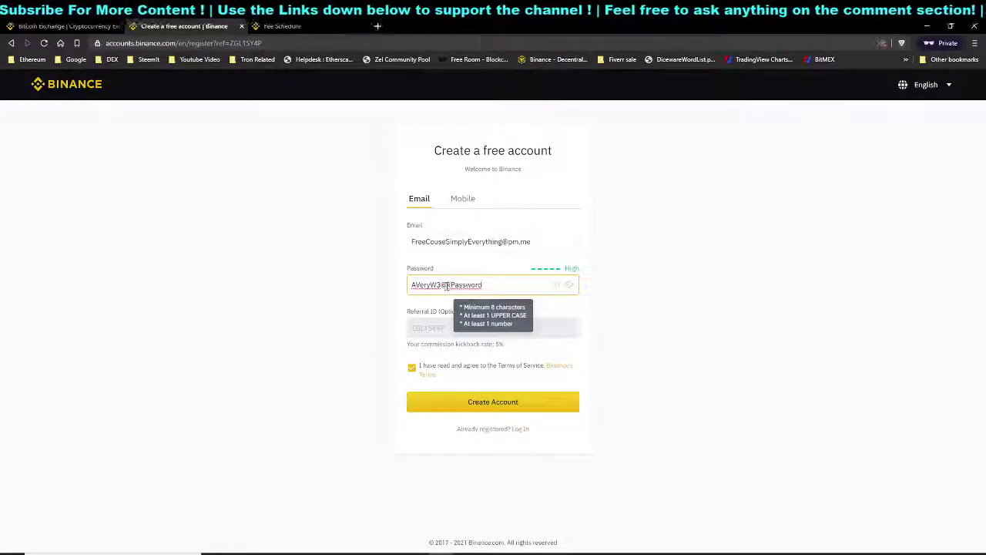
left_click_drag(436, 284, 448, 284)
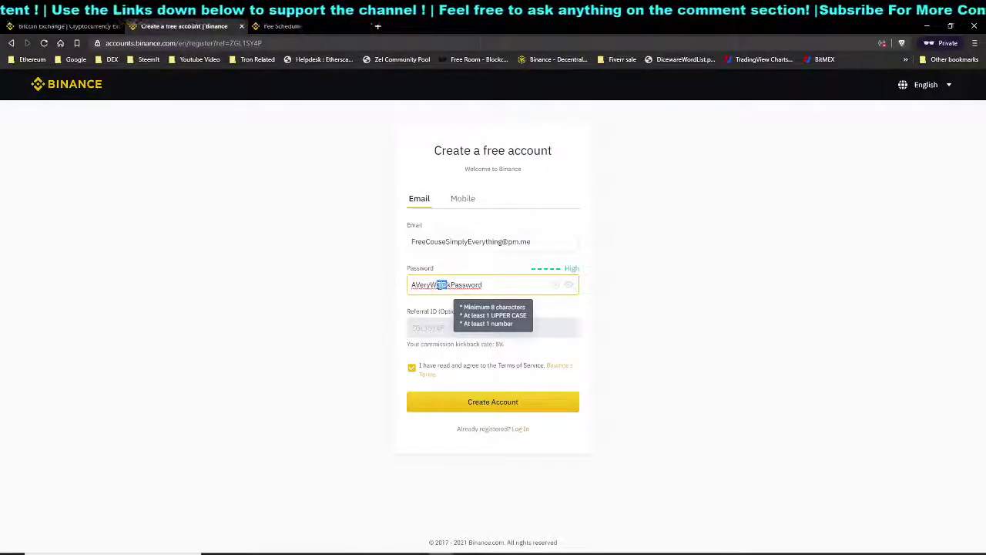
left_click(443, 285)
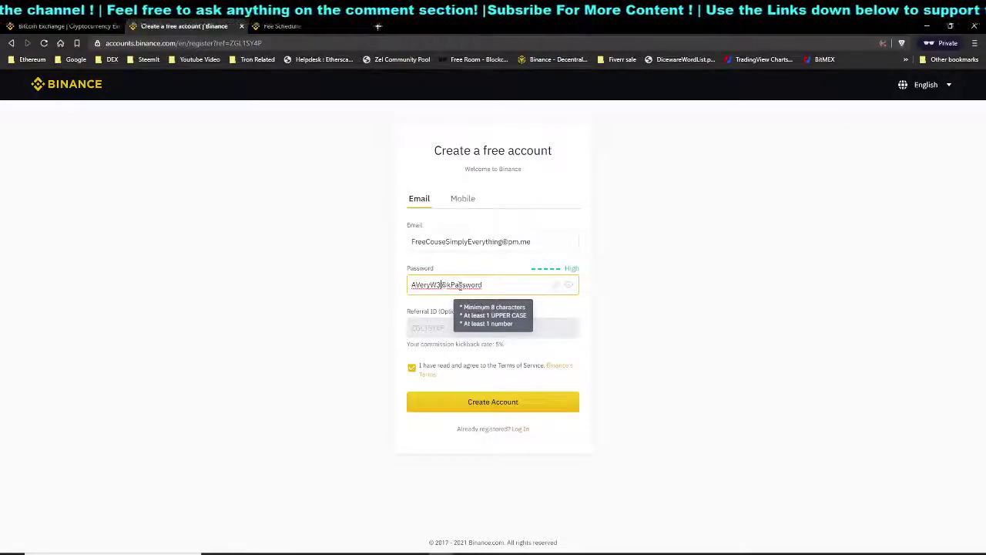
key("ctrl+a")
left_click(569, 284)
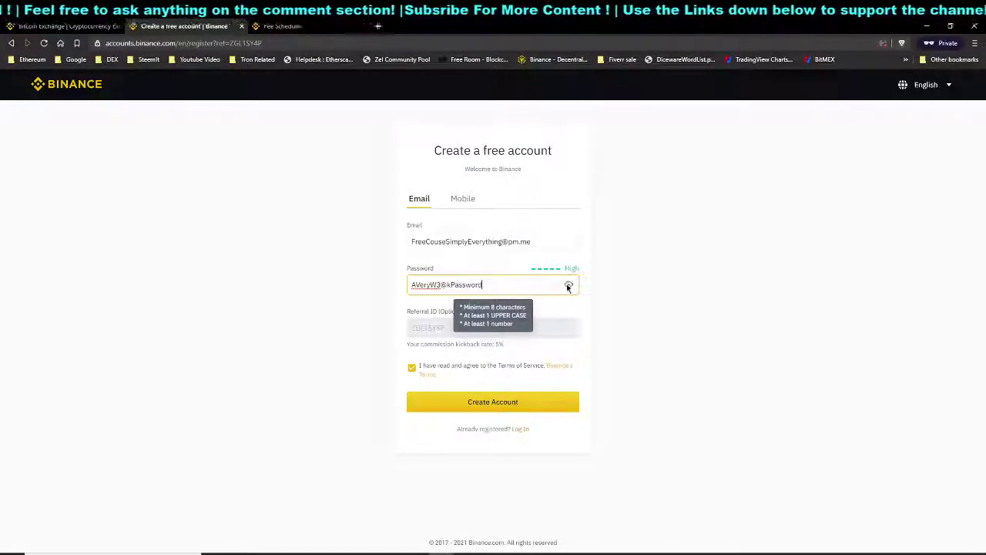
key("BackSpace")
type("••••••••••")
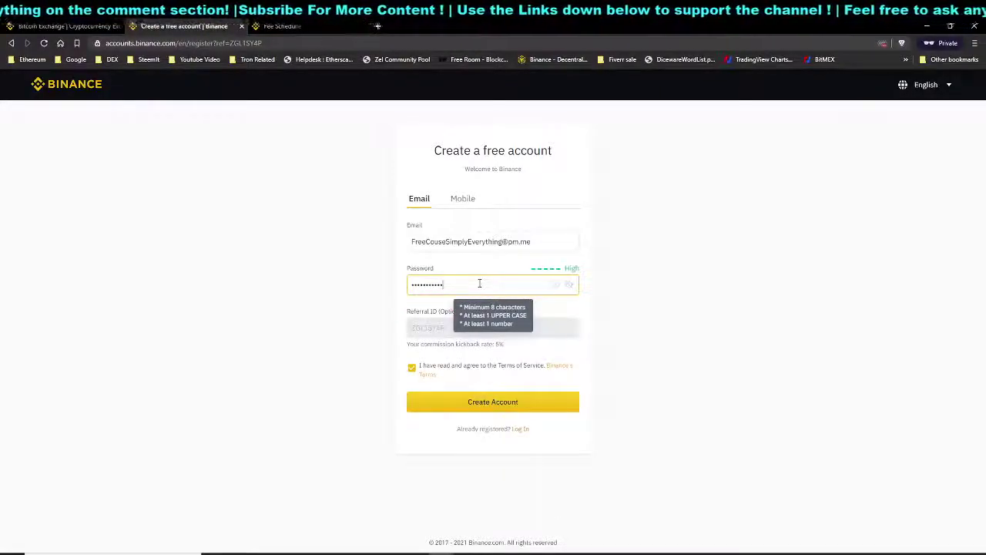
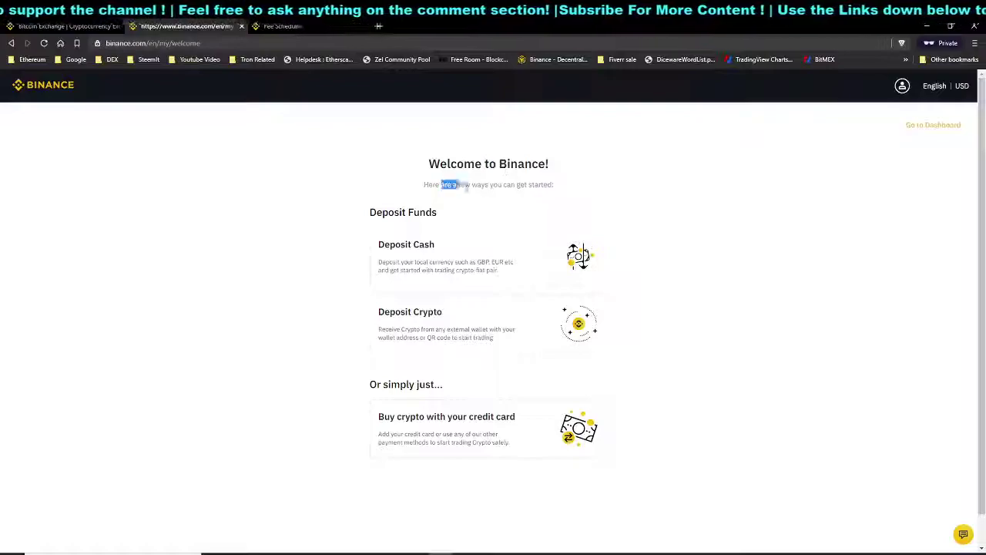
Open the account dashboard from the welcome page and highlight the low-security note in the verification prompt
left_click(567, 192)
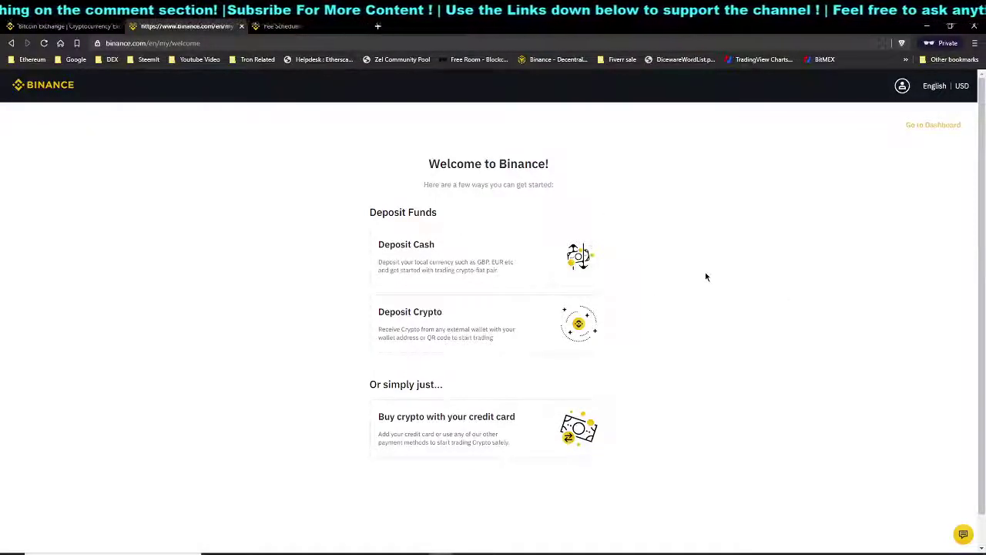
left_click(924, 132)
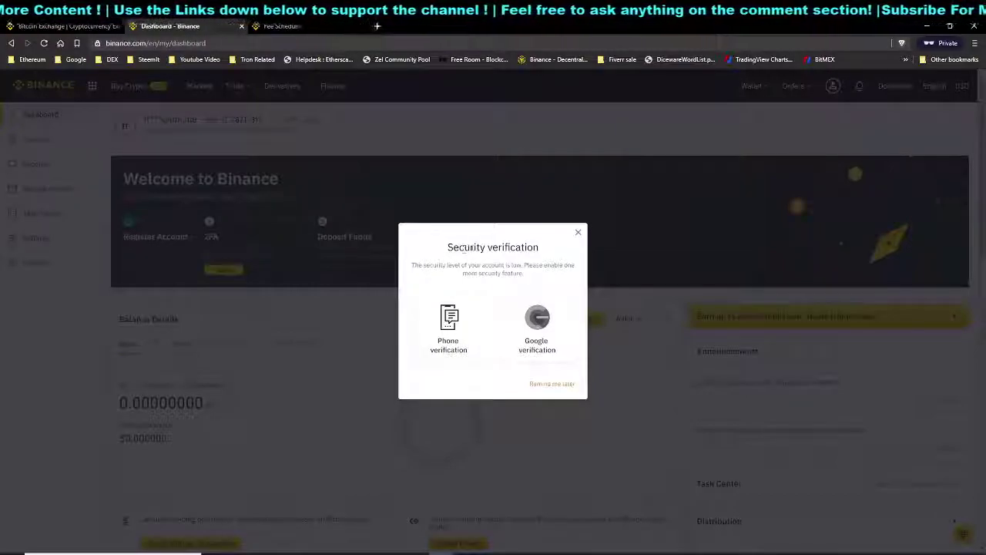
left_click_drag(445, 264, 521, 266)
Start phone verification, enter a sample phone number, visit the SMS and e-mail code fields, then return home
left_click(513, 265)
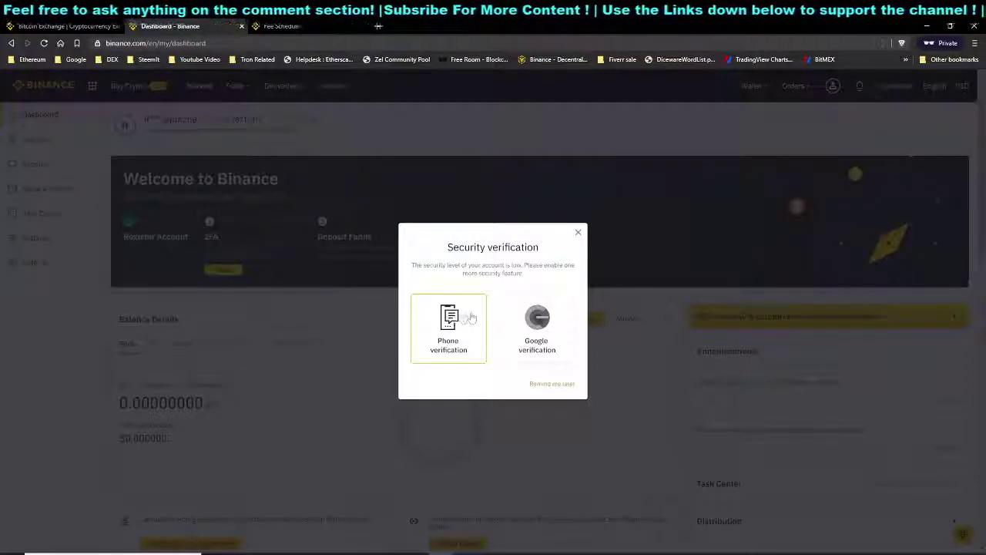
left_click(470, 317)
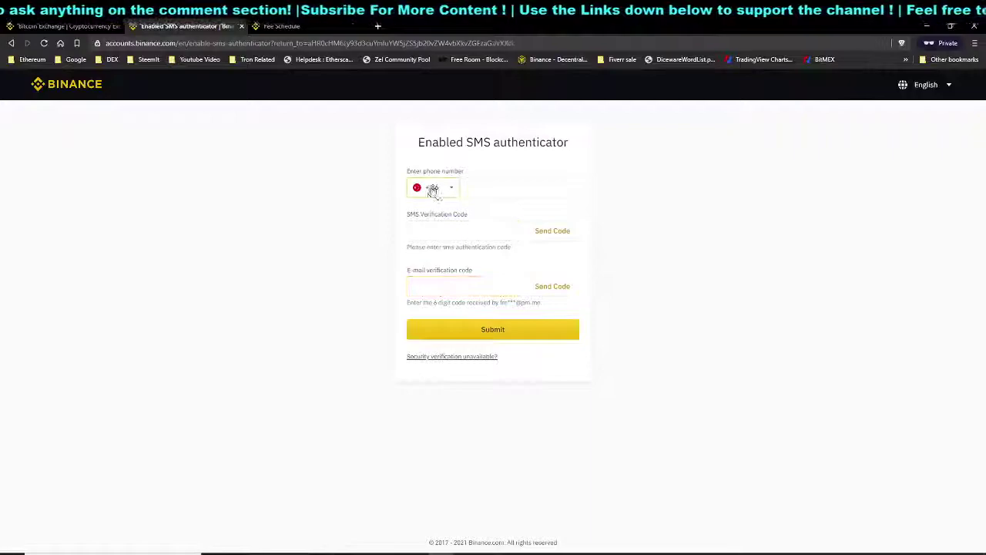
left_click(456, 228)
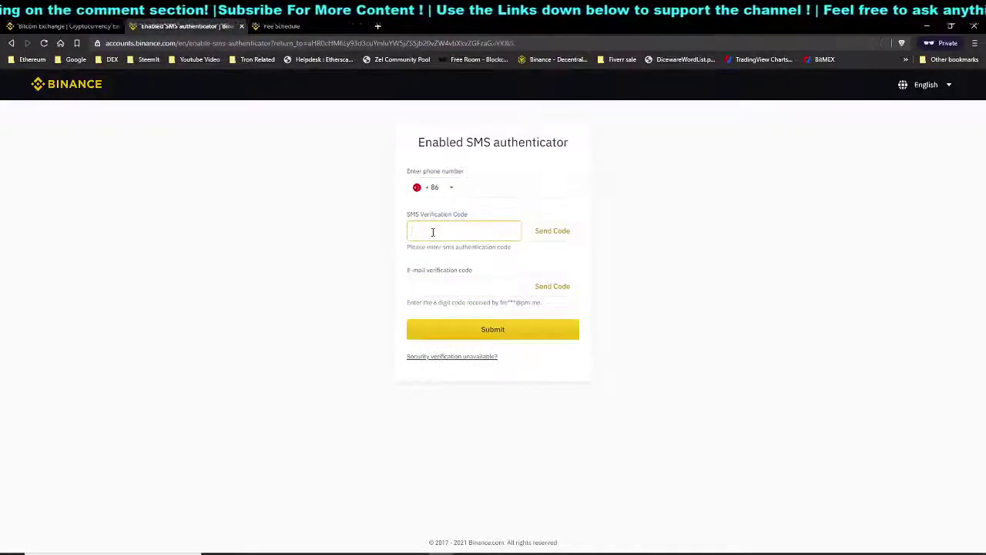
left_click(484, 192)
type("123456789")
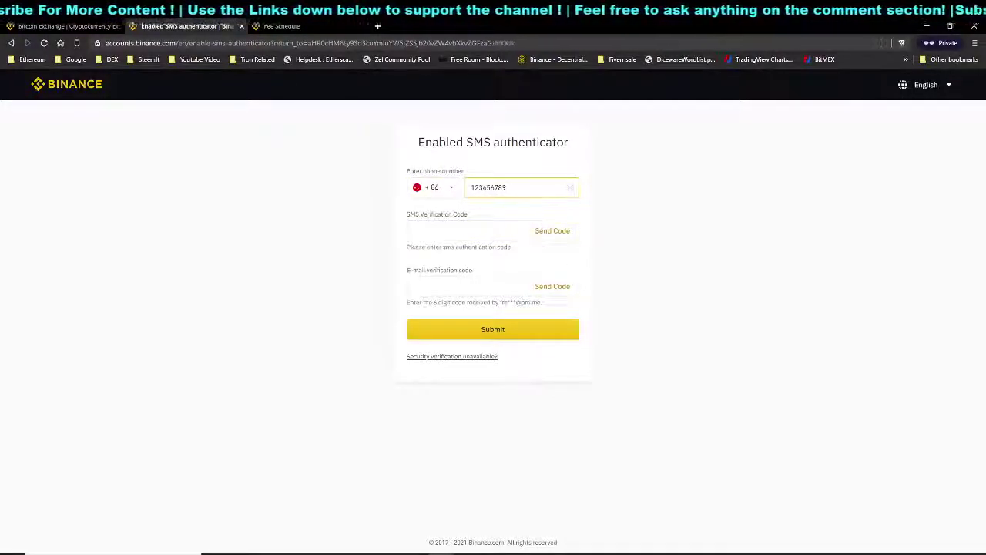
left_click(422, 233)
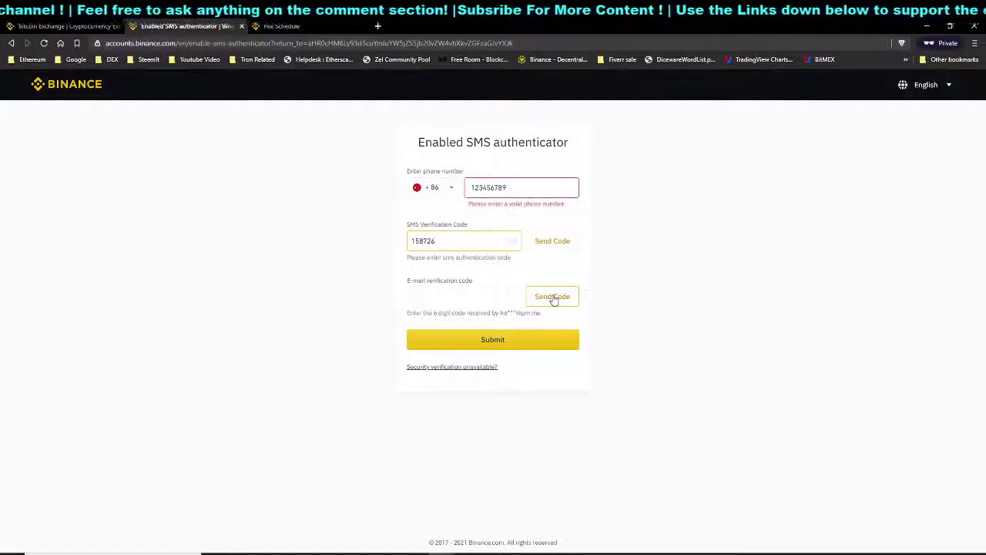
left_click(443, 295)
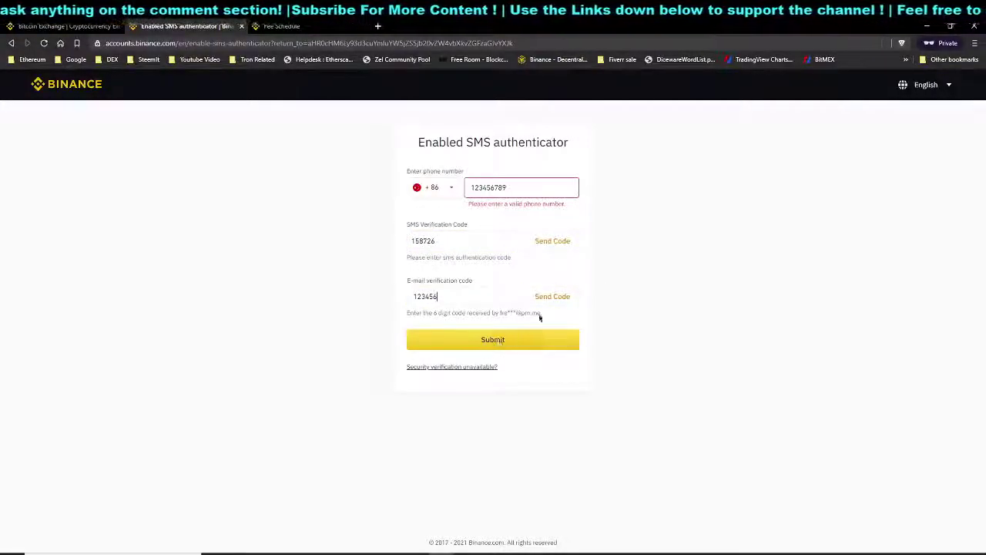
left_click(68, 89)
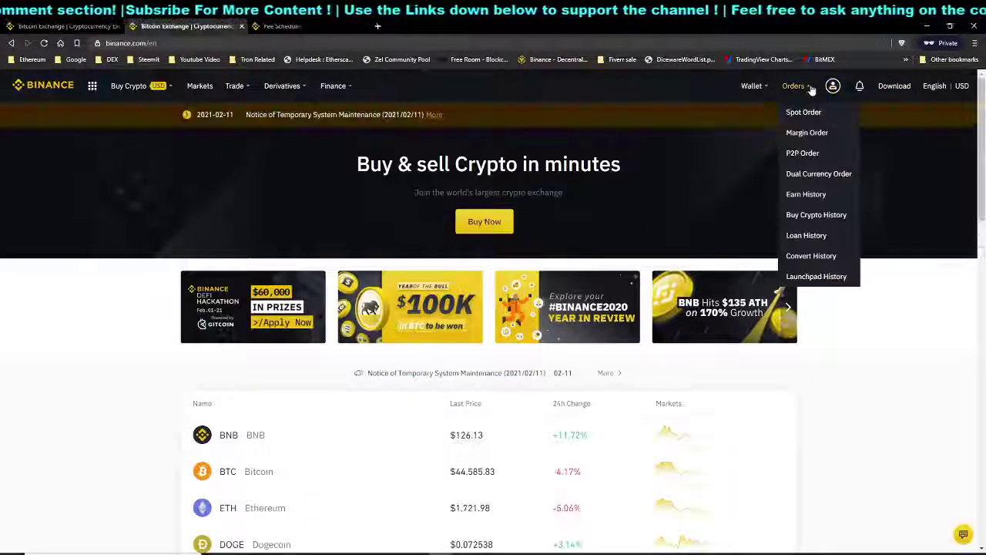
Go to Security from the profile menu and turn on Google Authentication
mouse_move(833, 86)
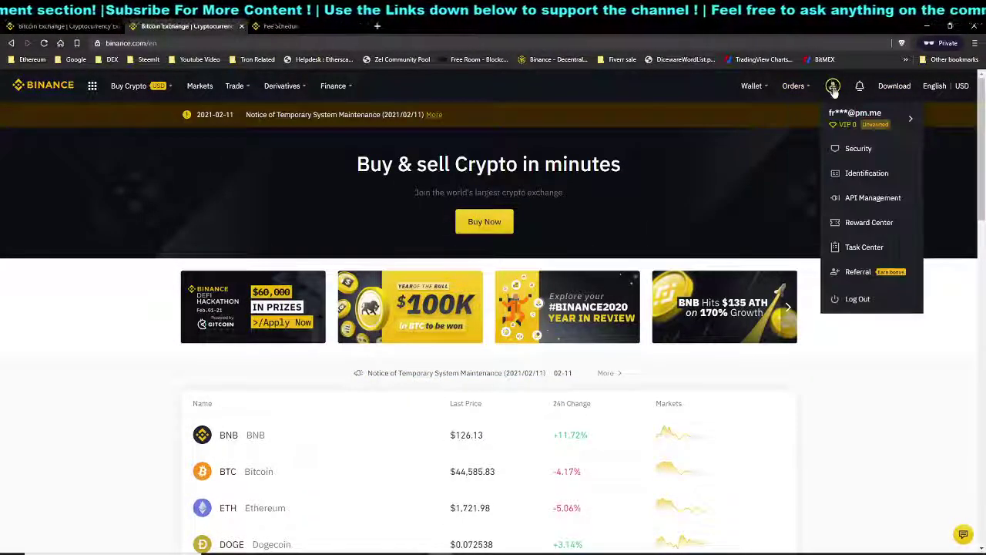
left_click(859, 151)
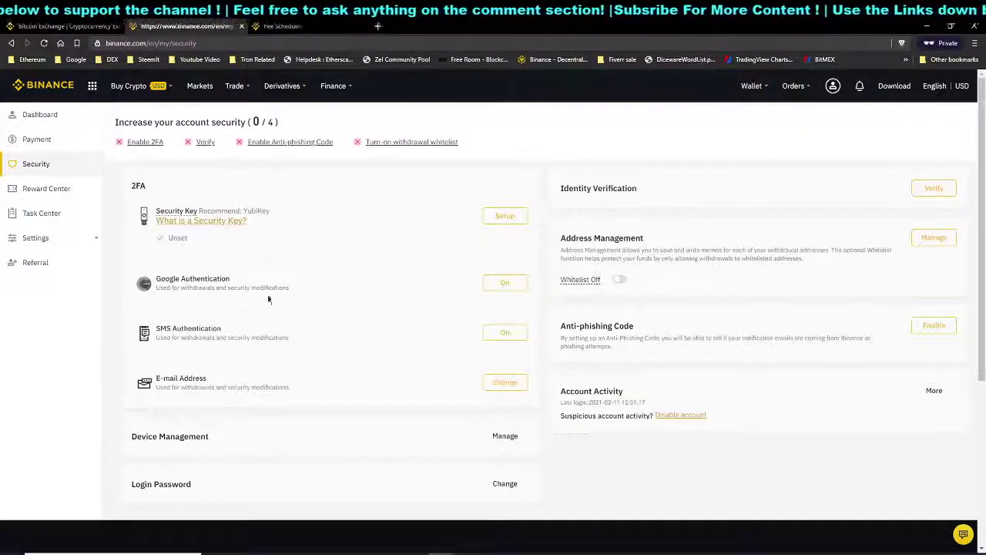
left_click(496, 286)
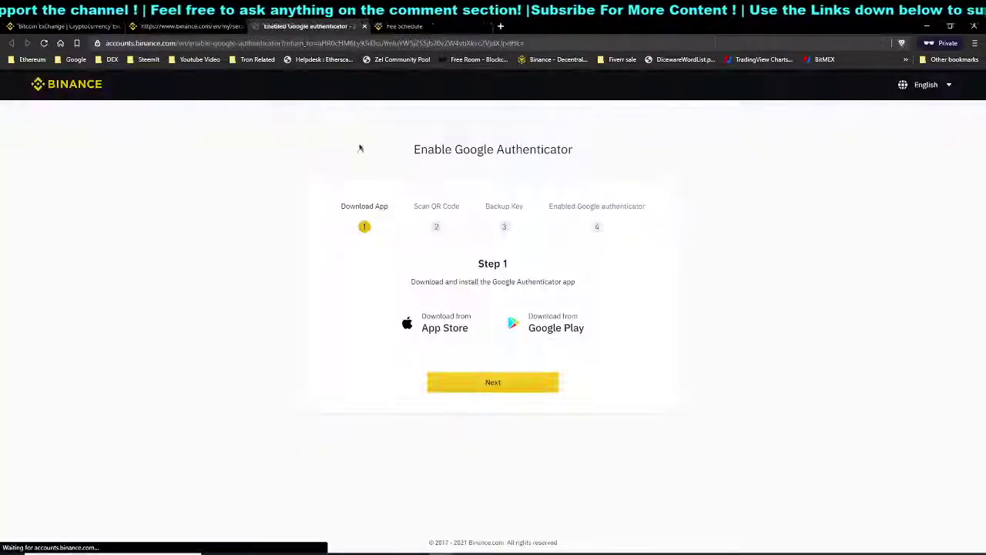
Advance to Step 2 and paste the manual setup key into the Authy authenticator
left_click(512, 385)
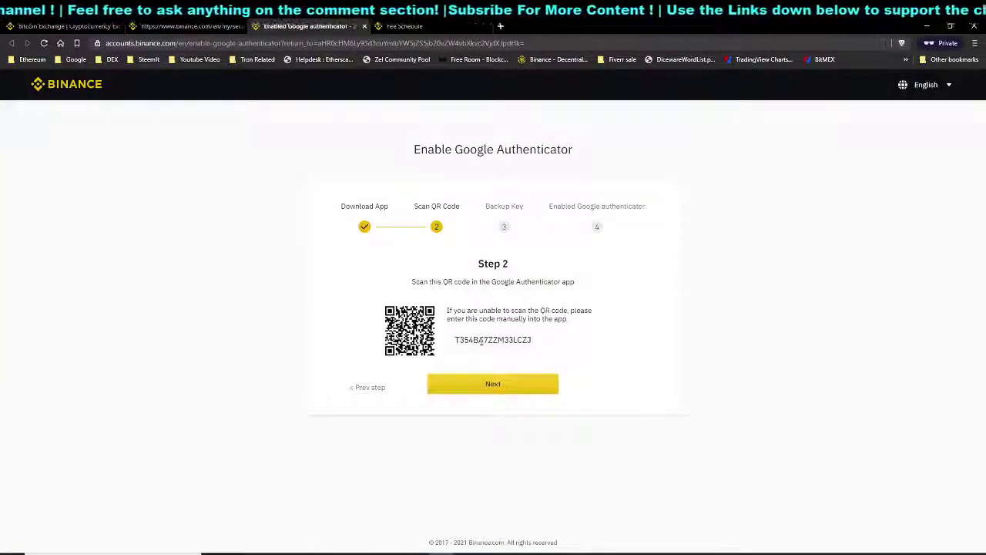
double_click(482, 340)
key("ctrl+c")
key("alt+Tab")
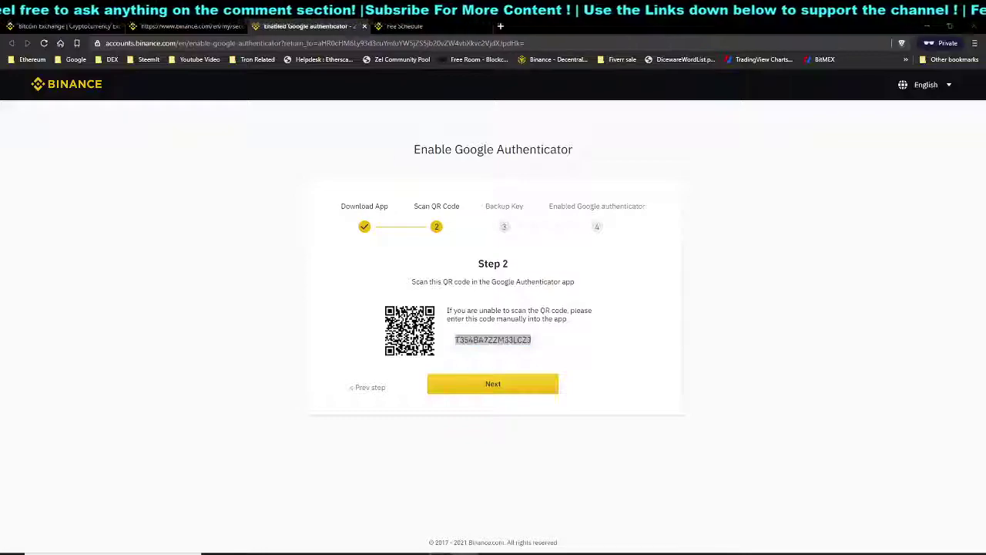
key("alt+Tab")
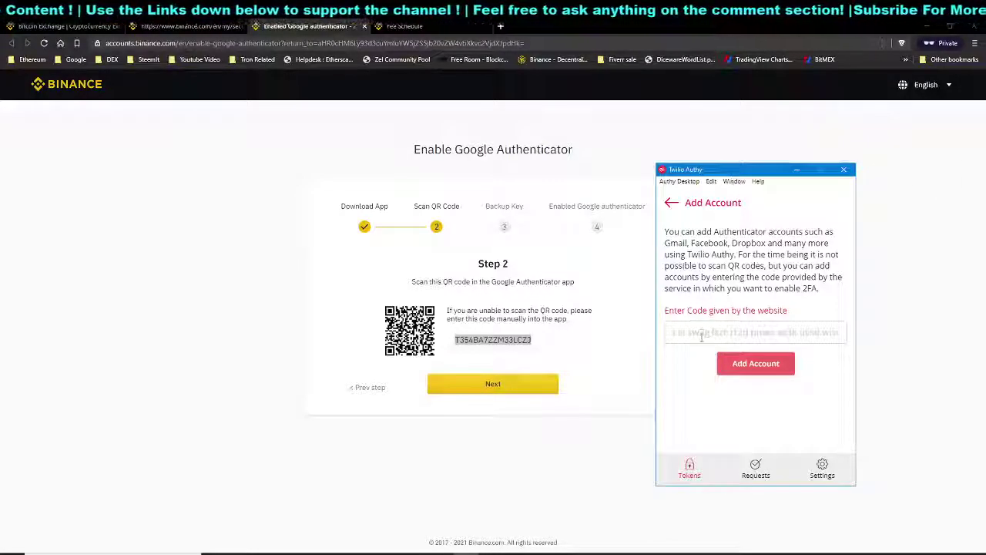
key("alt+Tab")
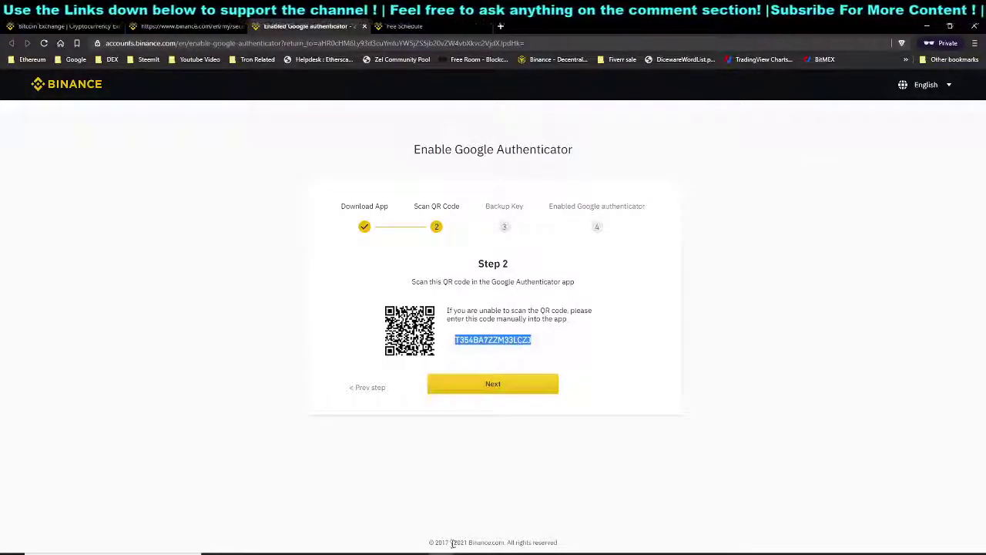
key("alt+Tab")
key("ctrl+v")
Add the key in Authy with the orange generic logo, named 'Binance Tuto', and save it
left_click(751, 360)
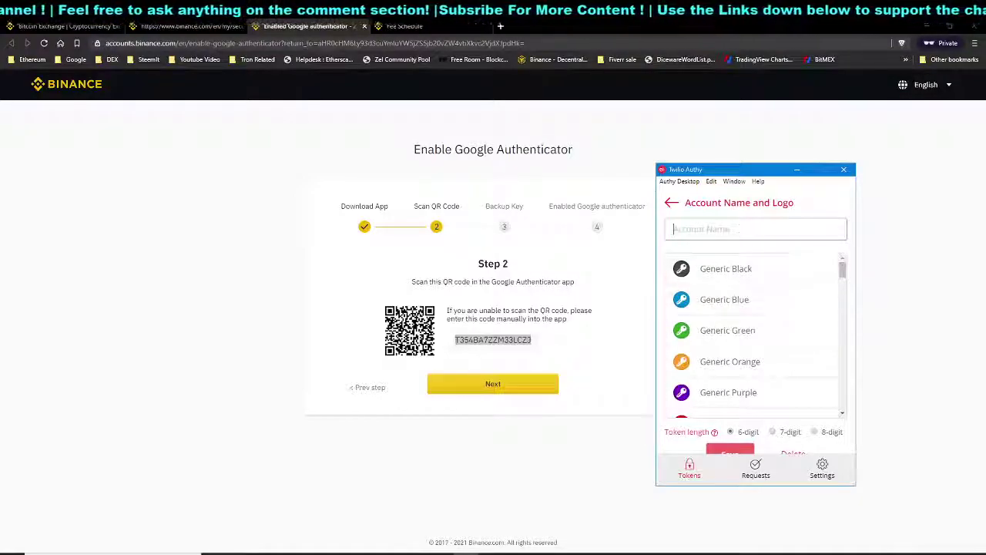
left_click(713, 362)
left_click(735, 218)
type("Binance Tutorial")
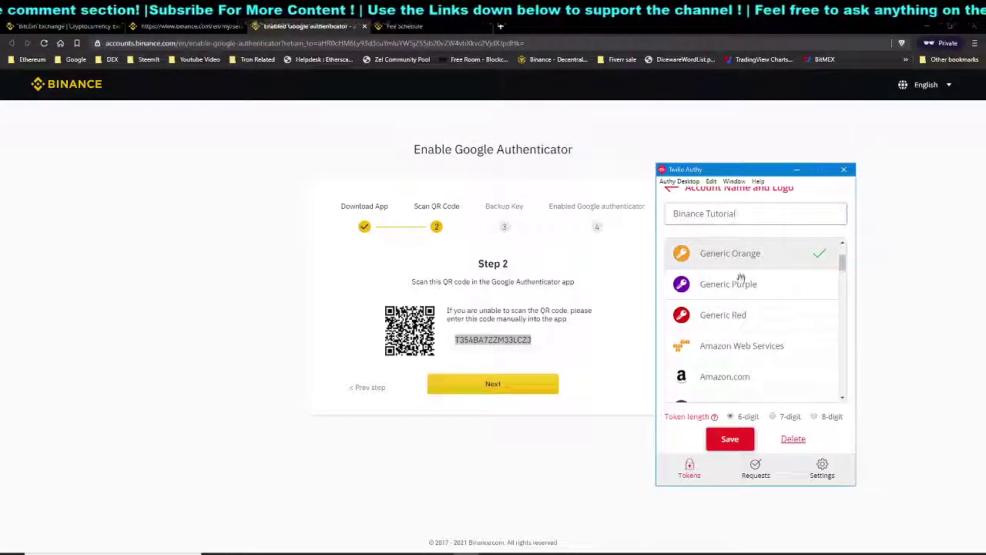
left_click(730, 439)
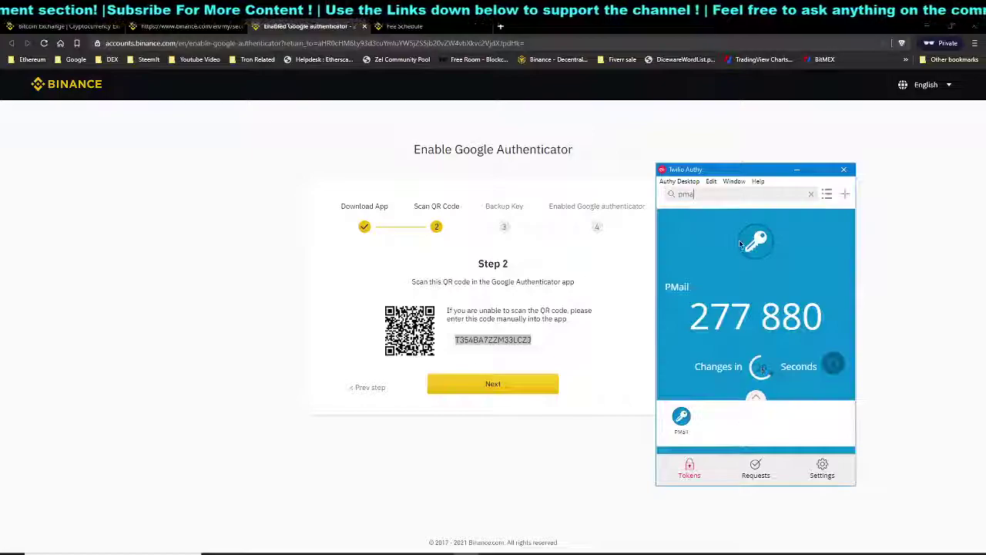
Search Authy for 'binan', copy the Binance Tutorial code, and advance past the Backup Key step to Step 4
double_click(710, 196)
type("binan")
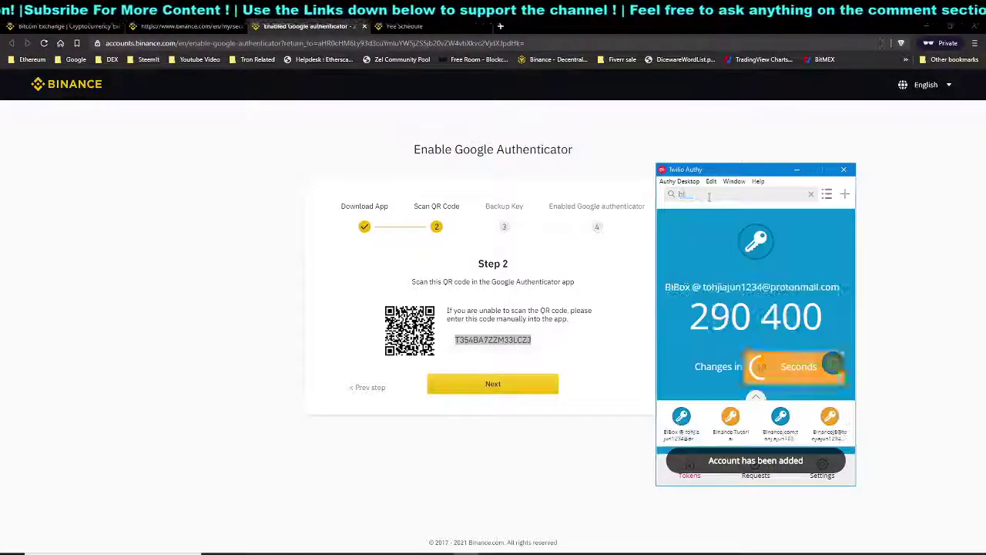
left_click(830, 365)
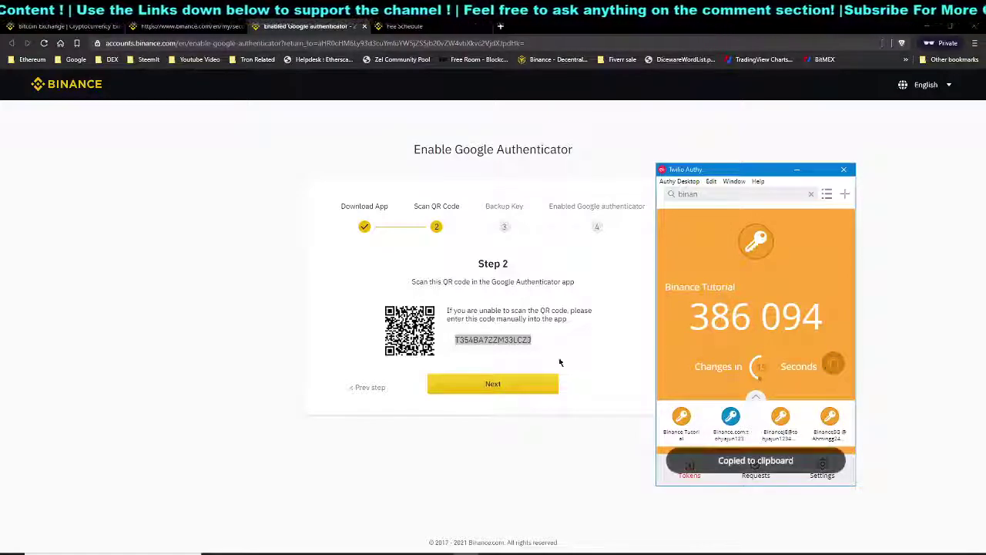
left_click(494, 384)
double_click(494, 357)
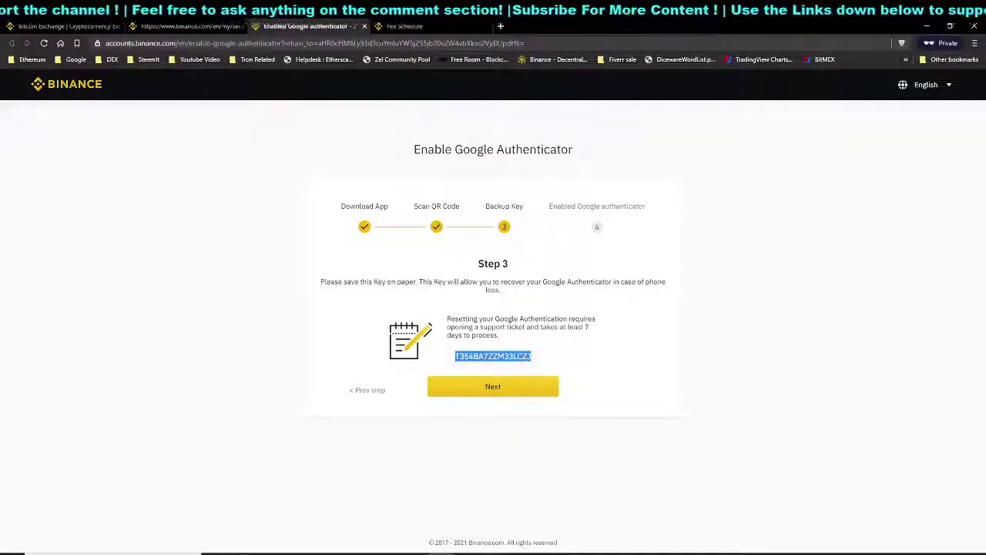
key("alt+Tab")
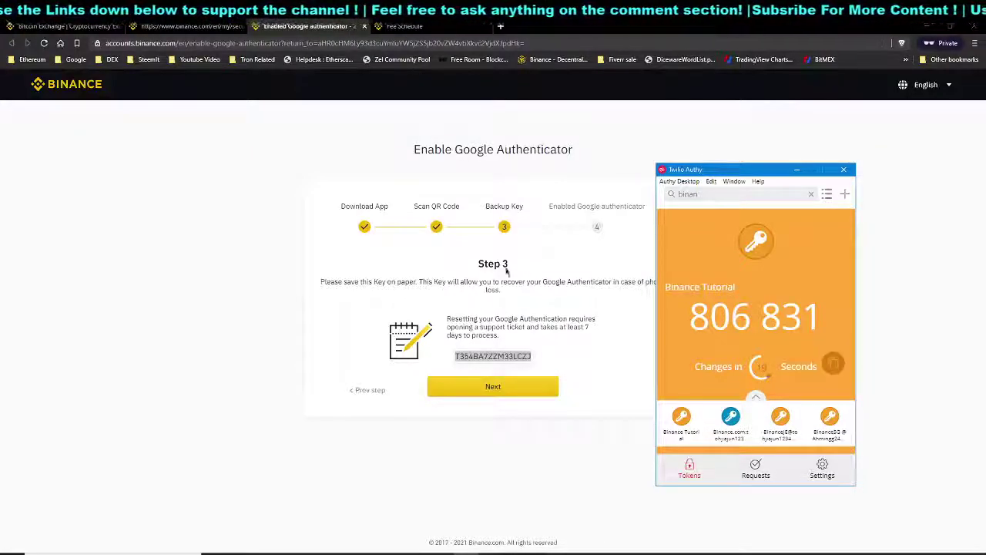
double_click(487, 356)
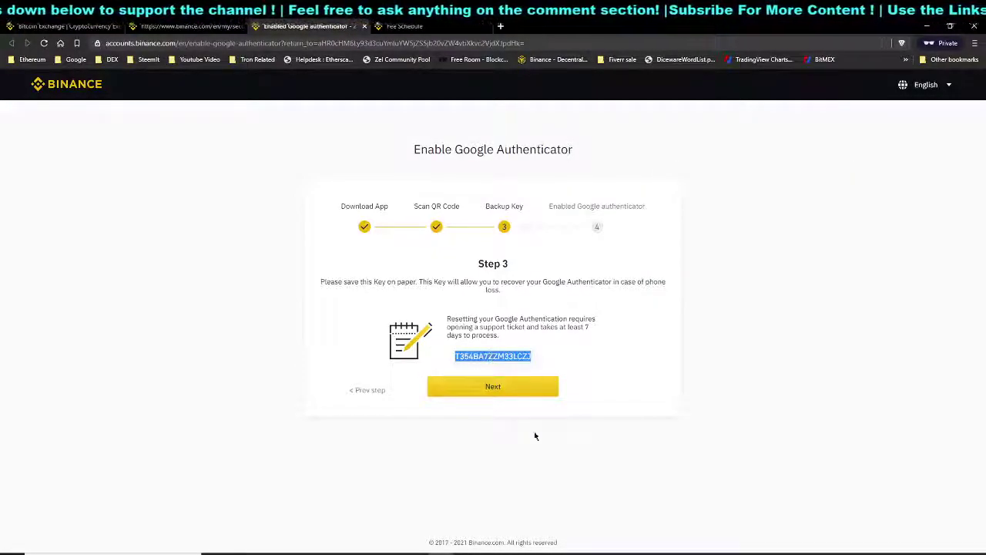
left_click(538, 392)
Request the e-mail verification code and paste the Authy code into the Google verification field
left_click(468, 322)
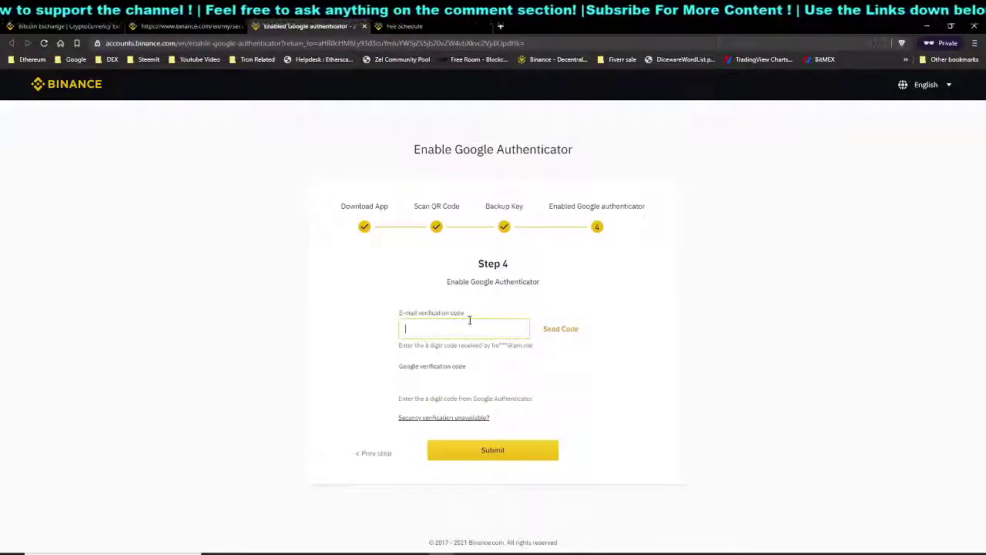
left_click(571, 333)
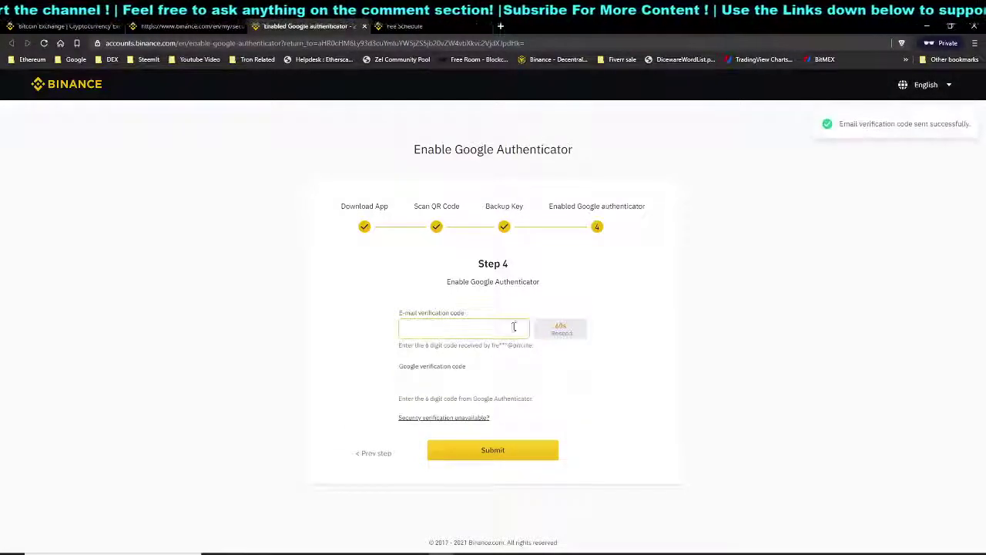
key("alt+Tab")
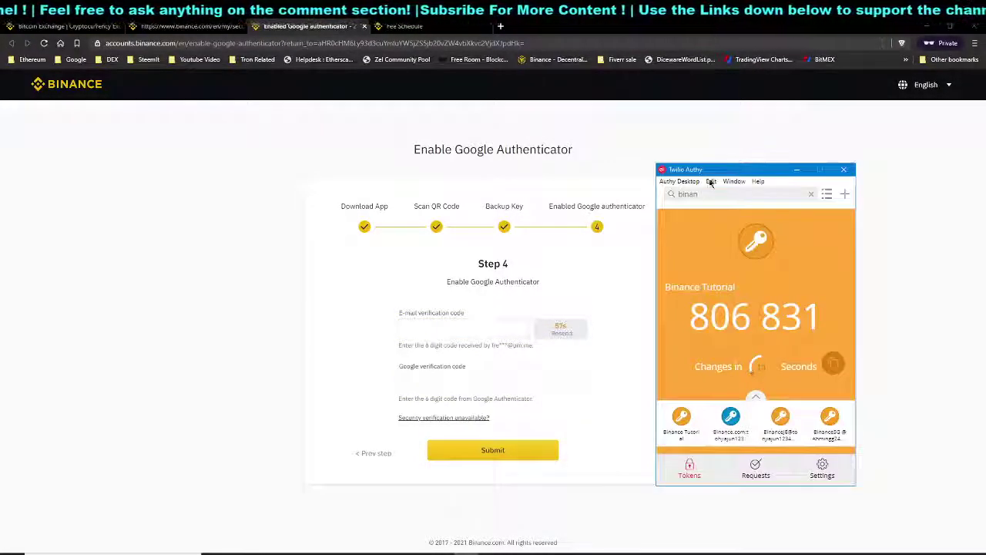
left_click(483, 378)
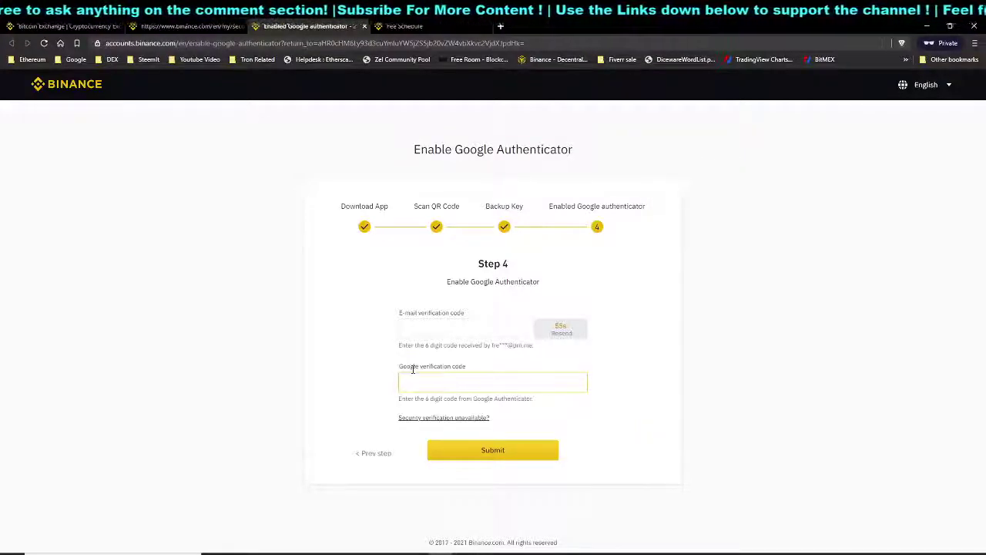
key("ctrl+v")
key("alt+Tab")
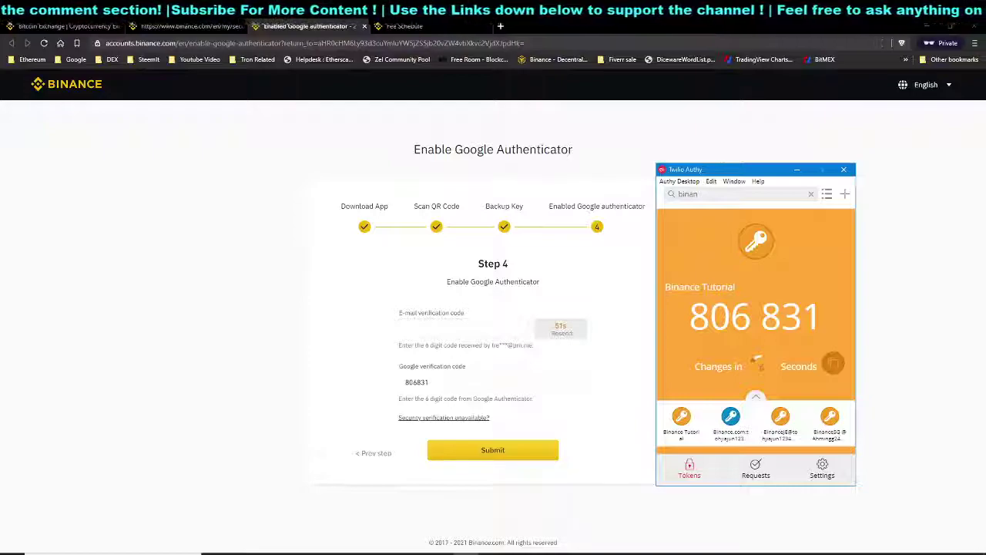
key("alt+Tab")
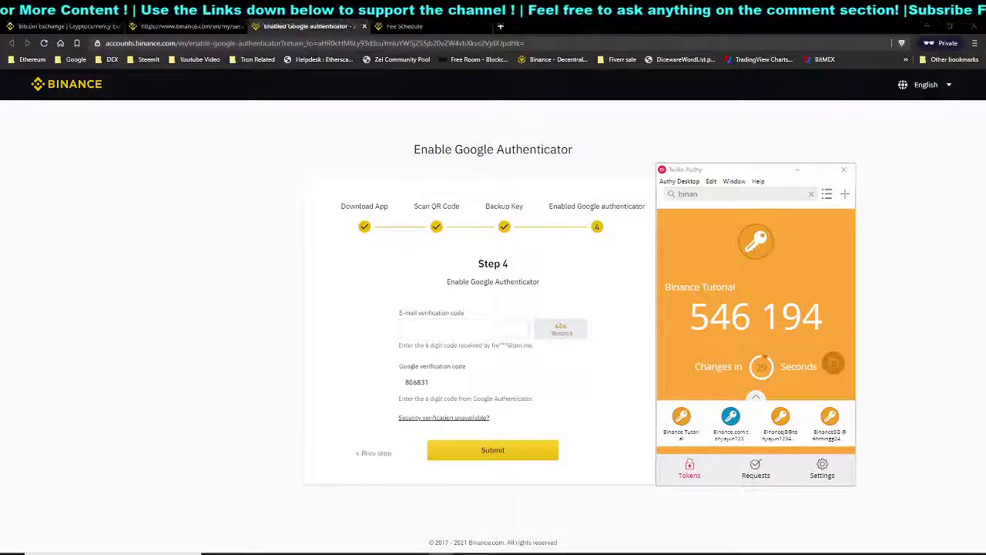
Paste the e-mail code, replace the Google code with a fresh Authy code, and submit
left_click(443, 331)
key("ctrl+v")
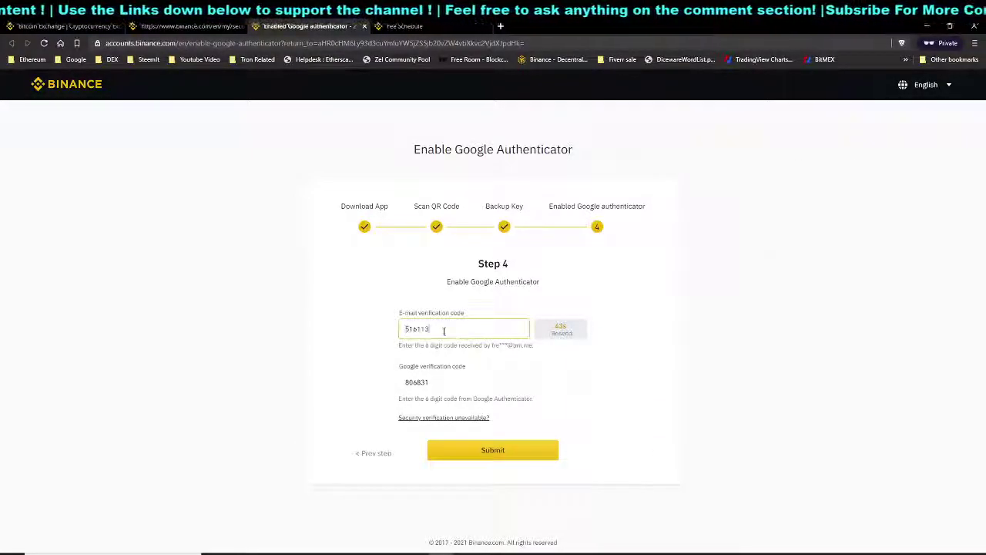
double_click(425, 328)
left_click(616, 554)
left_click(894, 363)
double_click(491, 379)
key("ctrl+v")
left_click(502, 445)
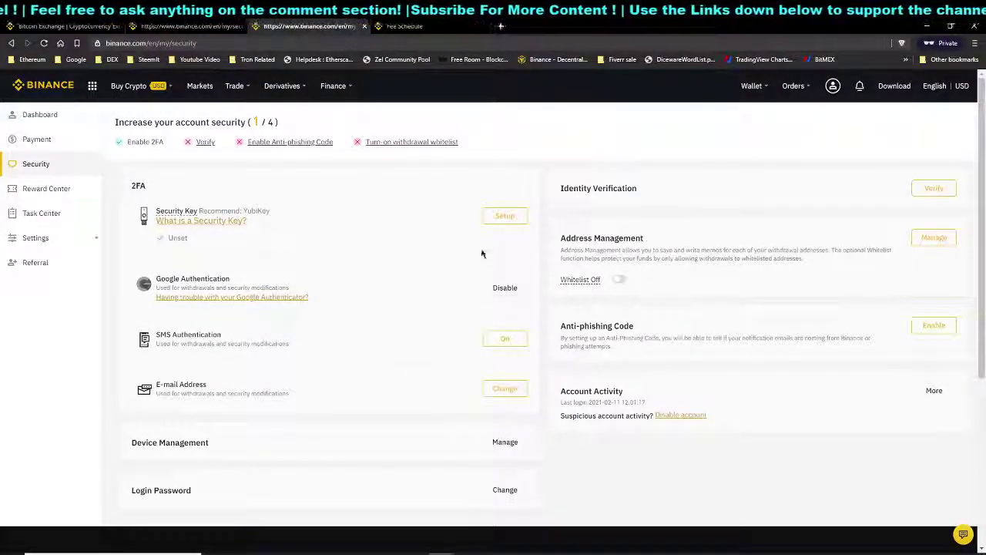
left_click_drag(638, 189, 613, 191)
left_click(651, 203)
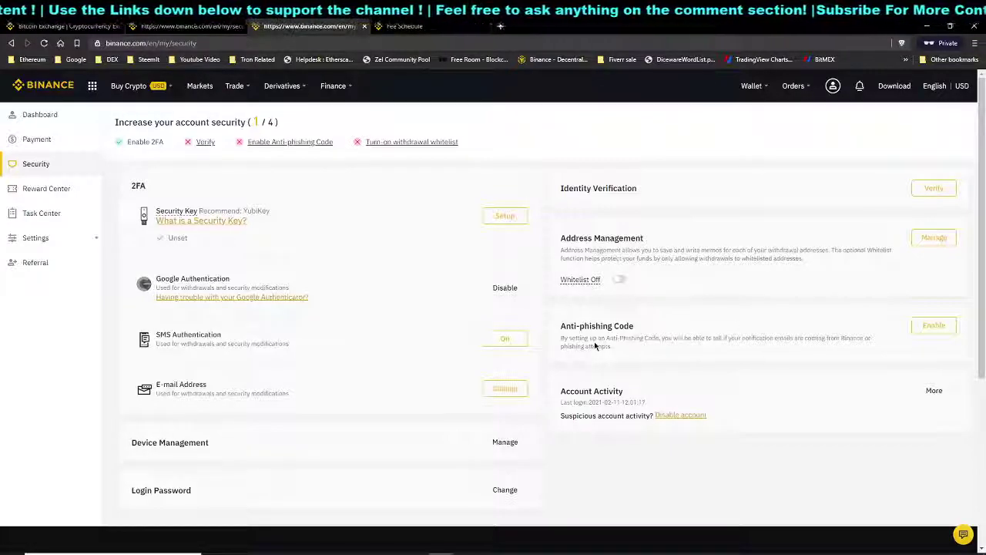
left_click_drag(167, 279, 220, 276)
left_click(229, 277)
left_click_drag(161, 335, 197, 334)
left_click(215, 333)
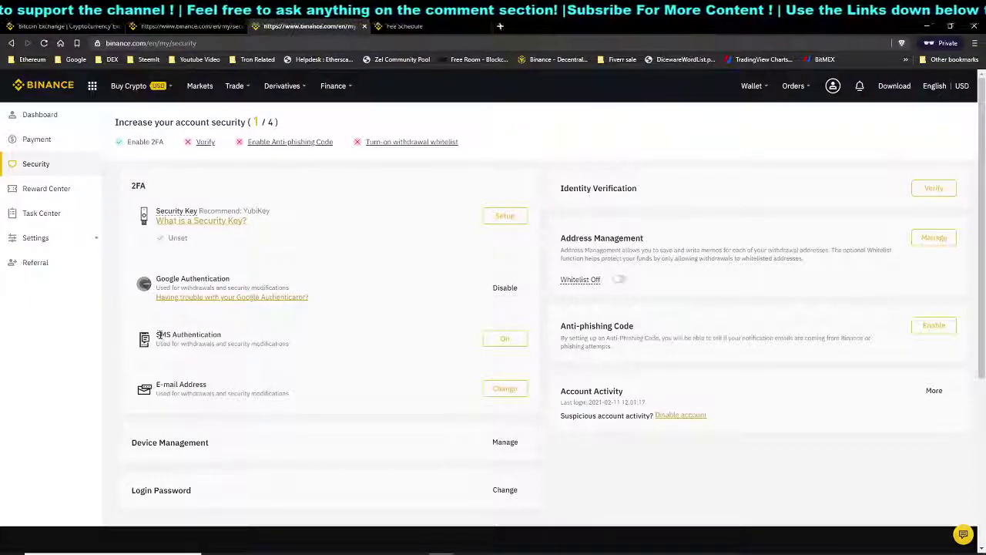
left_click_drag(159, 279, 209, 278)
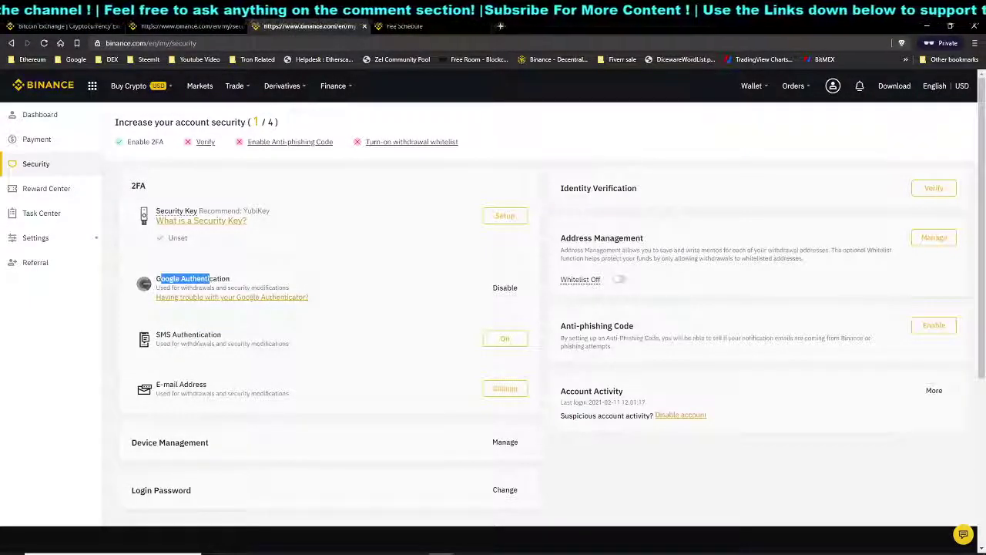
left_click_drag(158, 335, 198, 334)
left_click(211, 333)
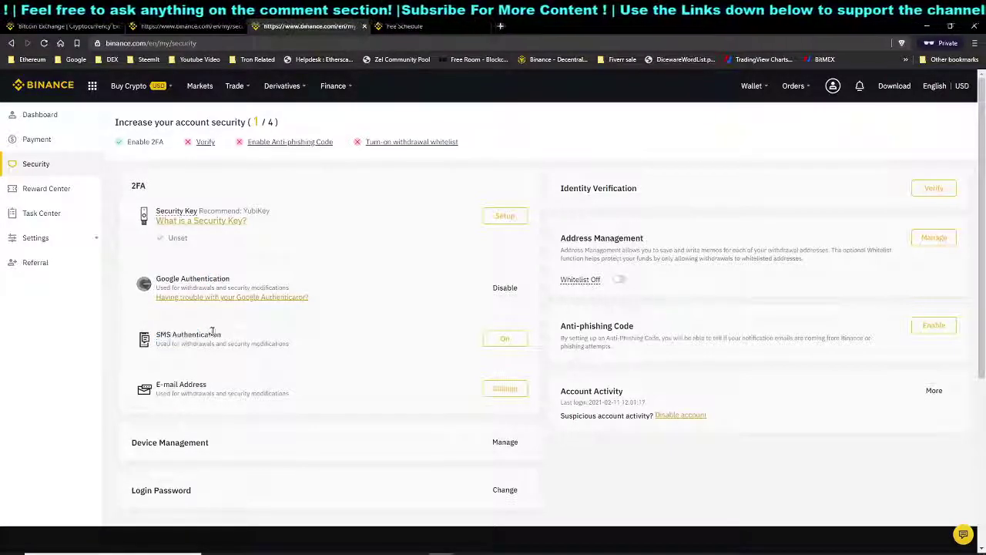
left_click_drag(161, 279, 207, 279)
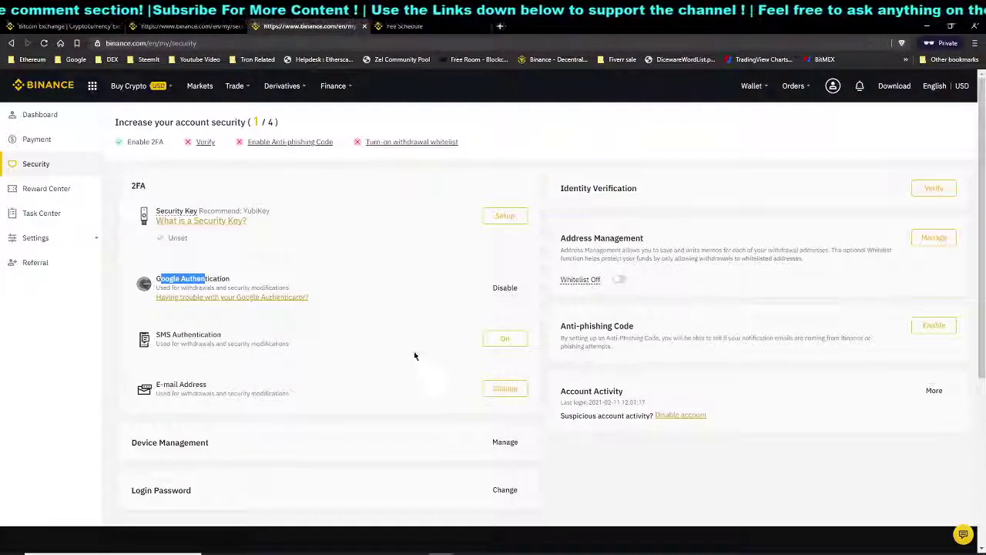
left_click(326, 351)
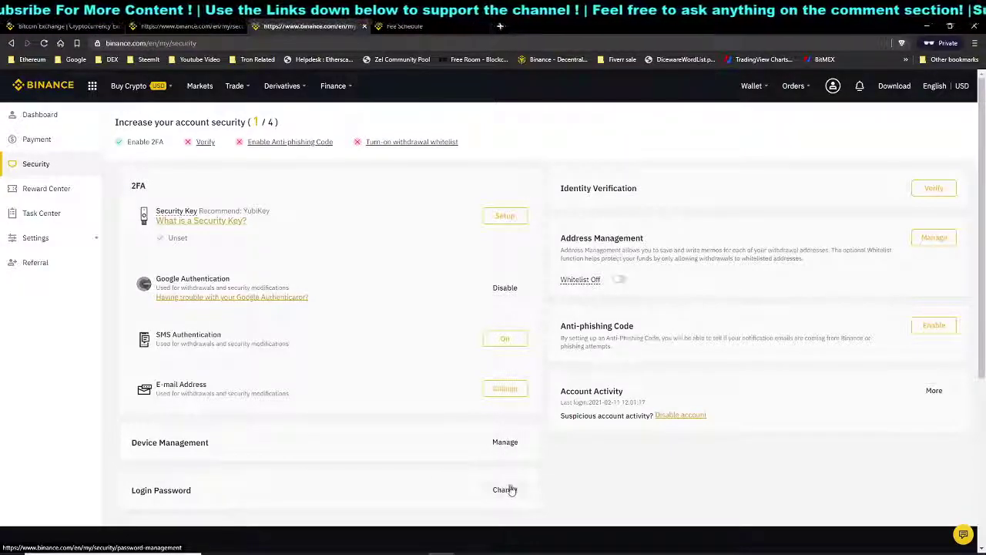
Enable Anti-phishing Code and read the explanation of what the code is and how it works
left_click_drag(562, 326, 621, 327)
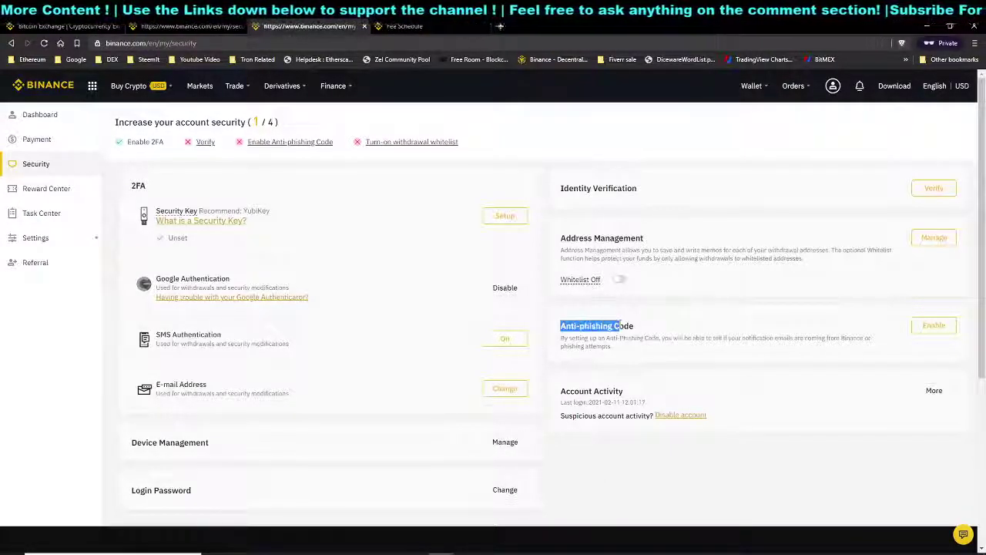
left_click(935, 326)
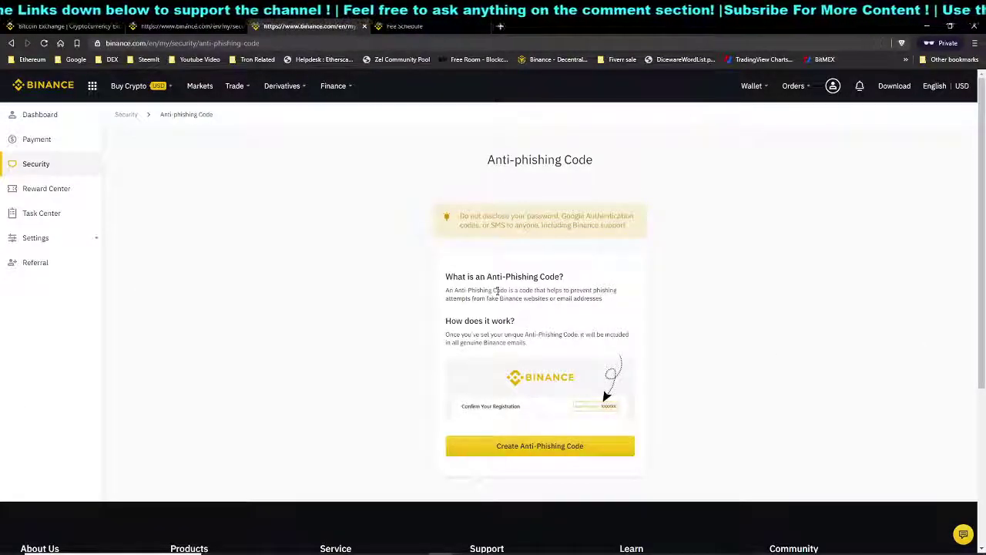
left_click_drag(456, 279, 512, 284)
left_click(529, 280)
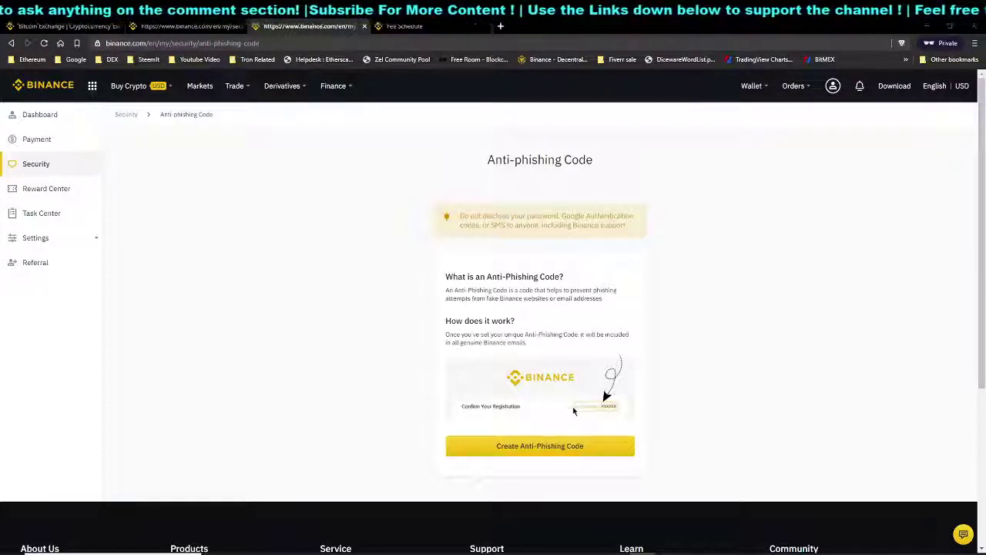
left_click_drag(447, 334, 529, 343)
Create a new anti-phishing code, correcting a typo, and submit it
left_click(598, 424)
left_click(588, 446)
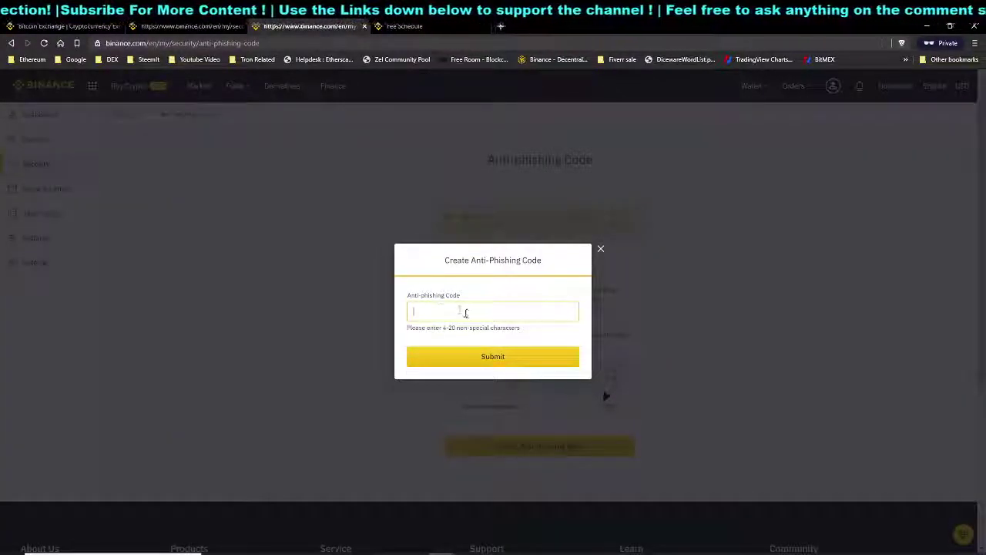
type("VonySep")
key("BackSpace")
key("BackSpace")
type("pecialToMe")
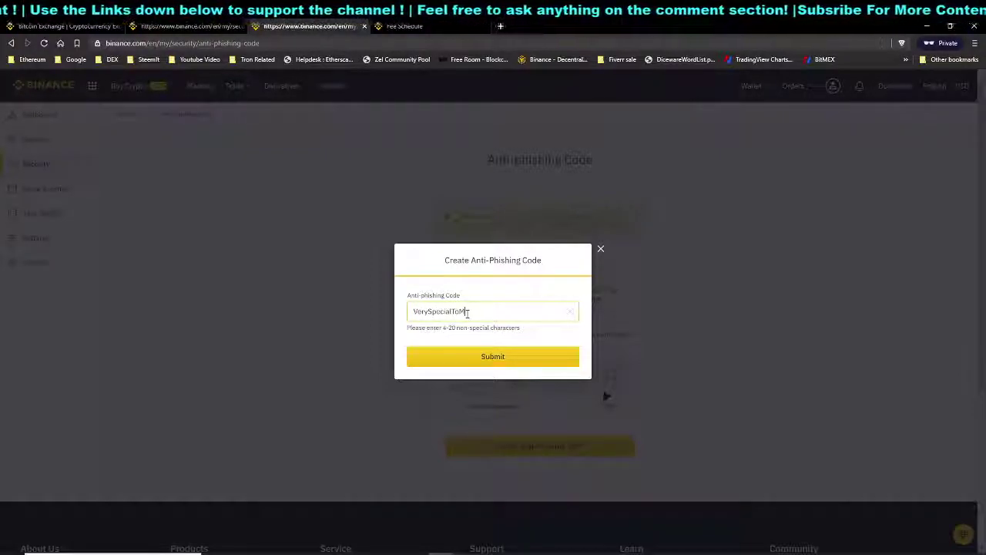
left_click(513, 363)
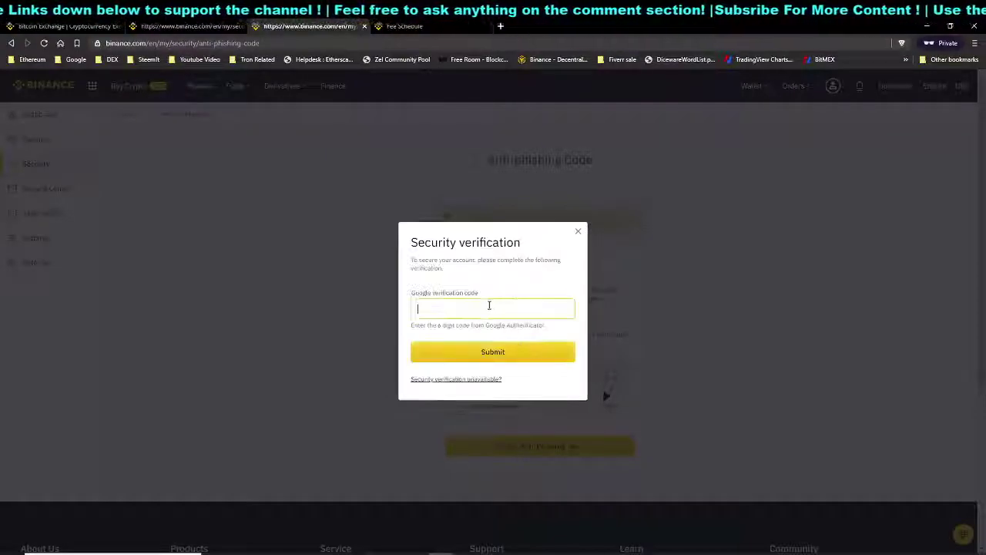
Confirm with the current Authy code as Google verification, then check the masked current code
key("alt+Tab")
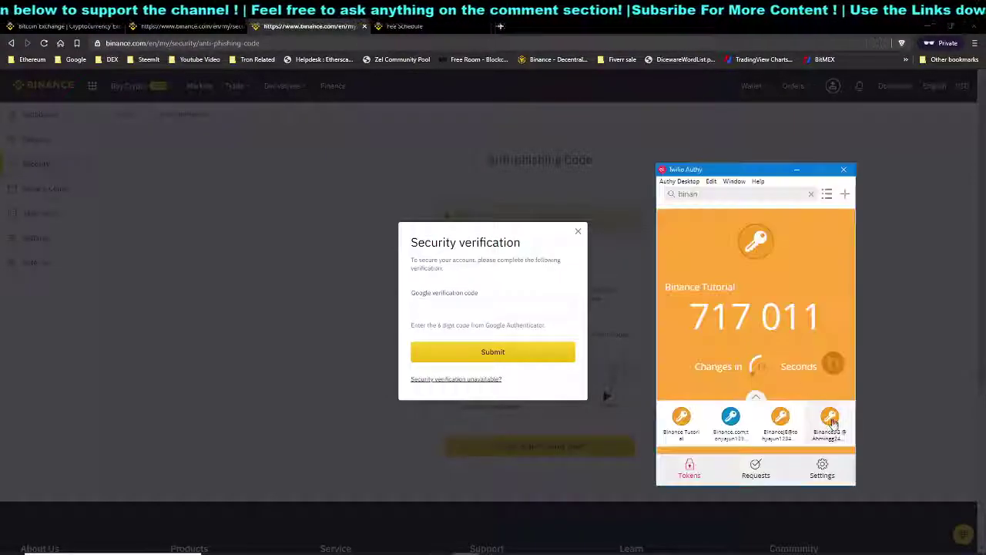
left_click(835, 366)
left_click(494, 306)
key("ctrl+v")
left_click(510, 352)
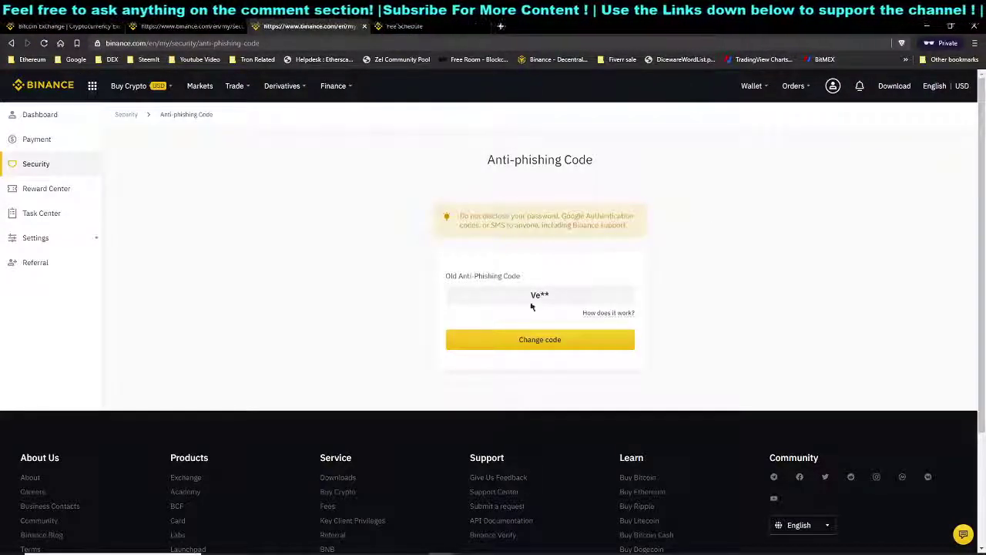
left_click_drag(530, 295, 575, 302)
left_click(575, 302)
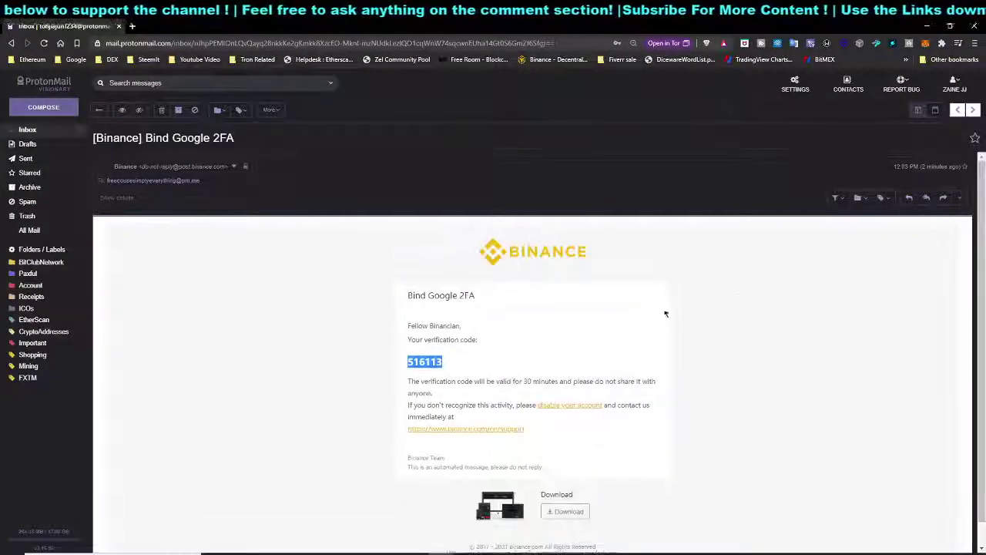
left_click(436, 315)
key("ctrl+a")
left_click(648, 296)
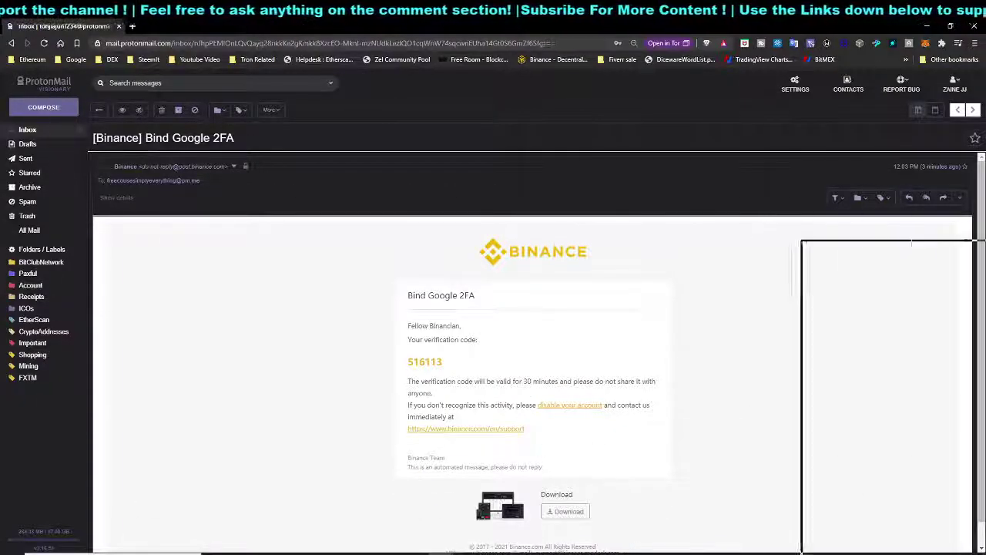
key("alt+Tab")
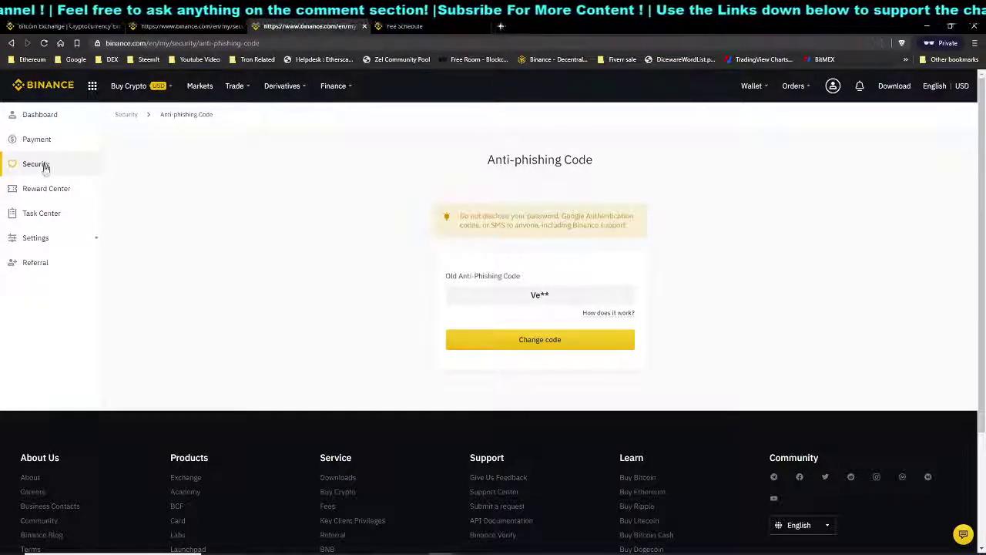
Return to the Security overview via the left sidebar
left_click(37, 164)
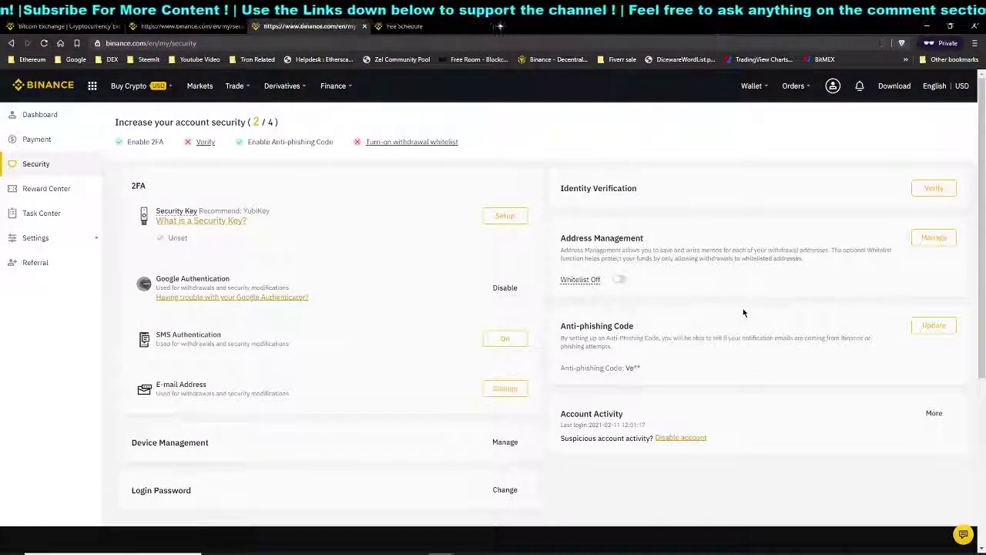
mouse_move(762, 81)
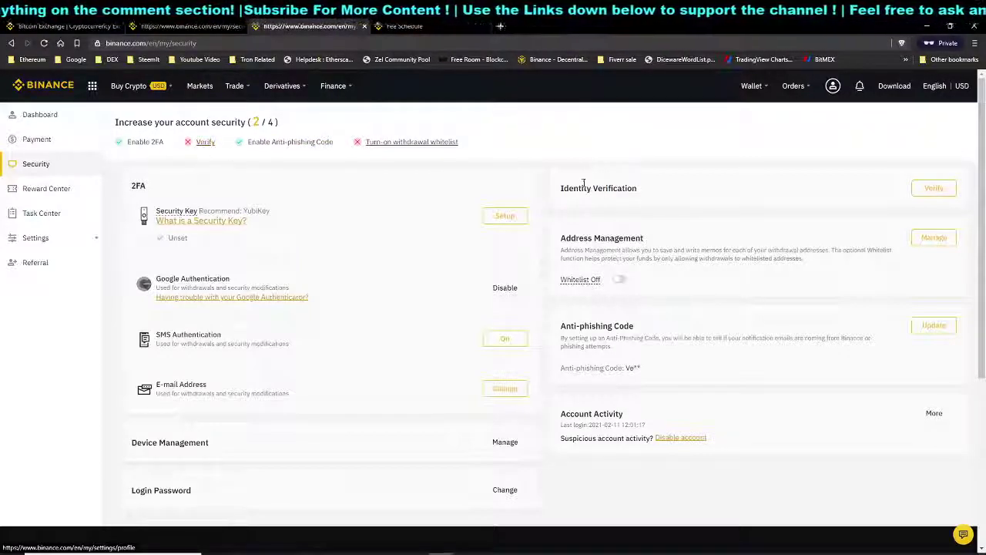
Highlight the Identity Verification heading, then bring up the Wallet dropdown in the header
left_click_drag(584, 185, 639, 189)
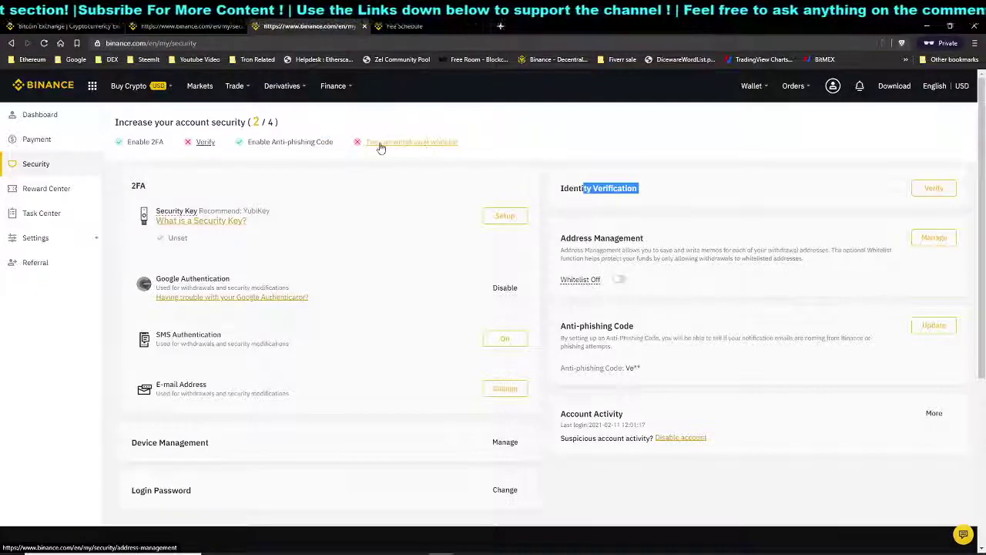
left_click(674, 324)
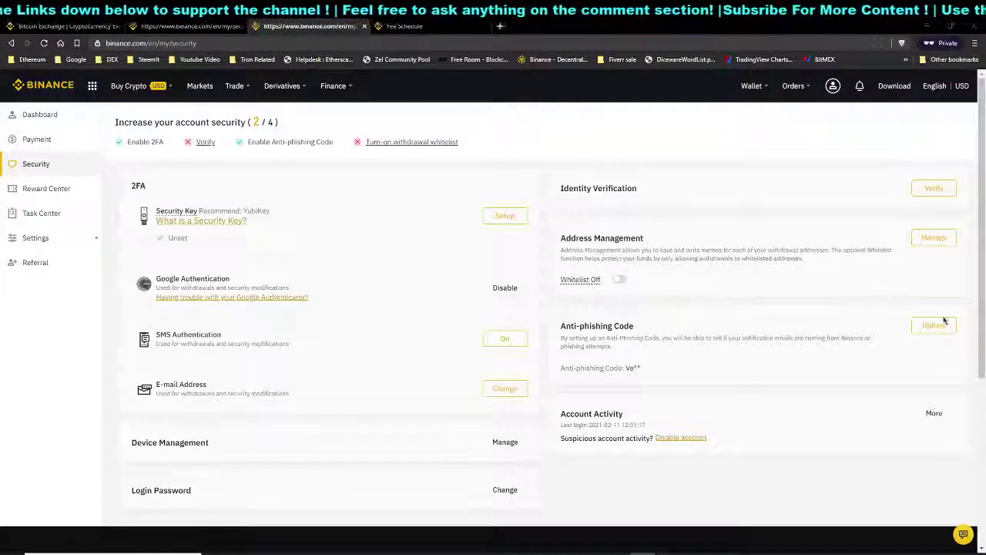
mouse_move(749, 94)
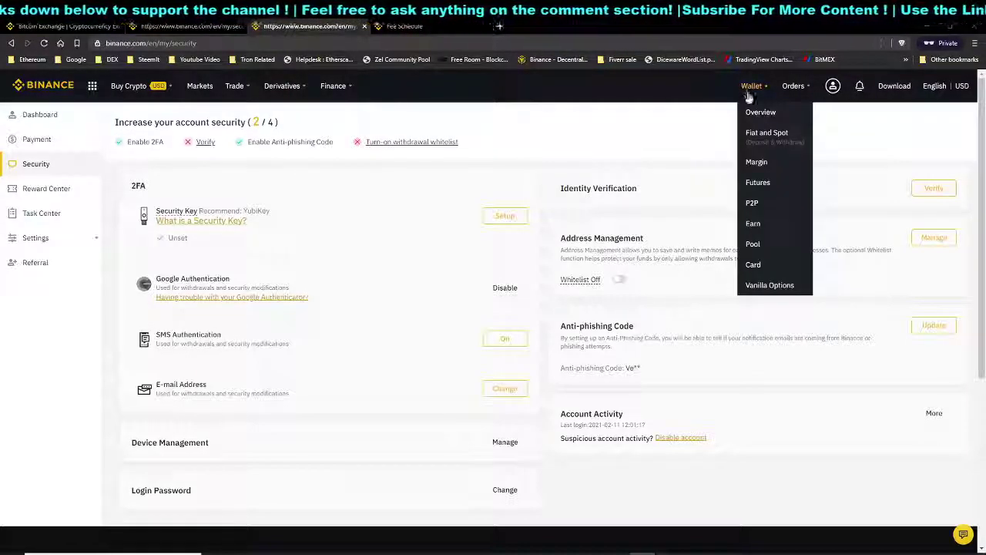
Open the Fiat and Spot wallet, scroll the zero-balance coin list, and go to the BTC Deposit page
left_click(770, 140)
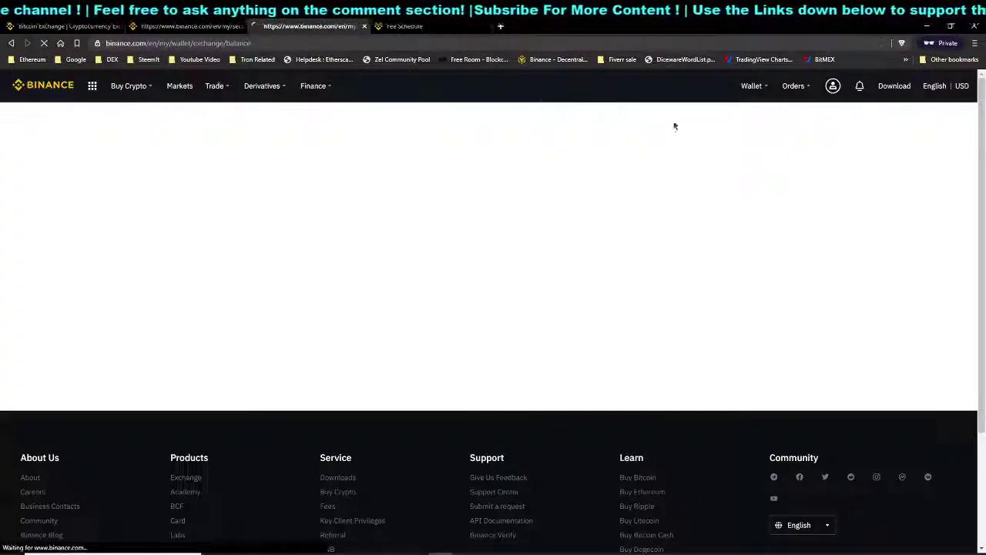
left_click(763, 94)
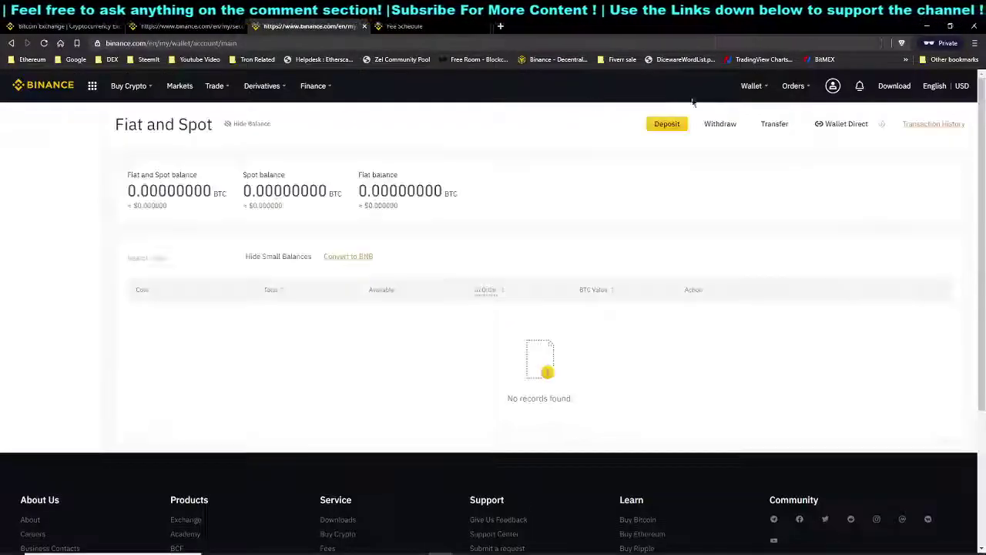
mouse_move(752, 87)
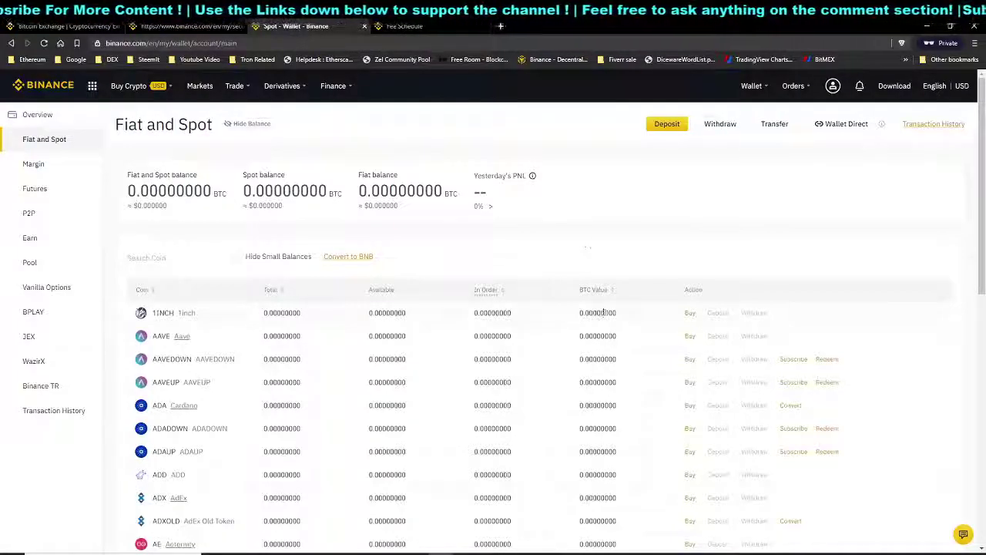
scroll(605, 313, "down", 3)
scroll(673, 380, "down", 5)
scroll(667, 374, "up", 10)
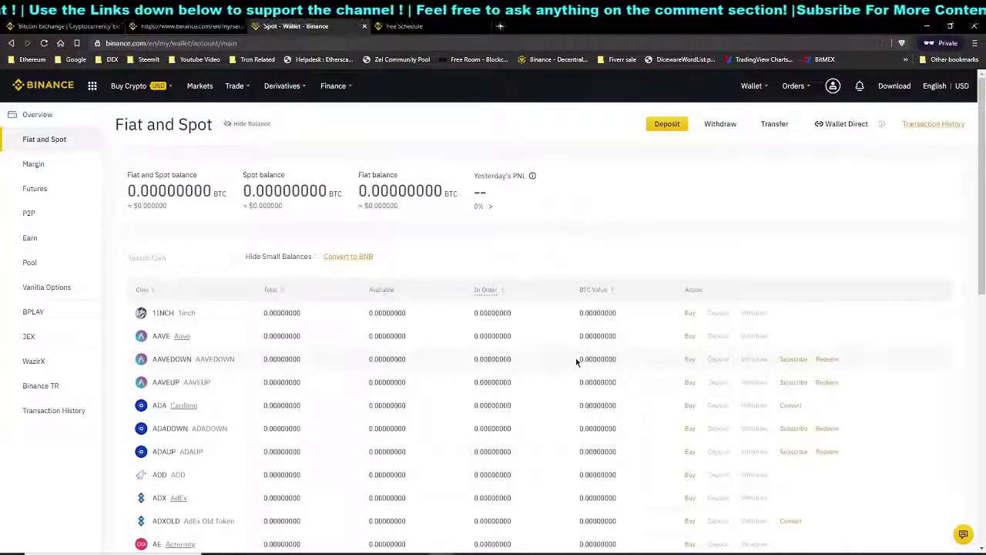
left_click(202, 259)
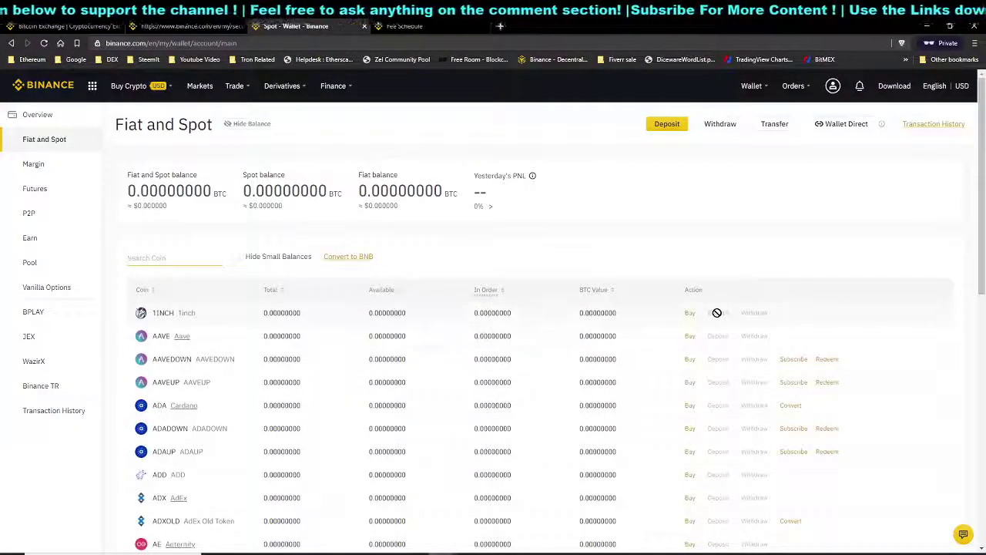
left_click(667, 125)
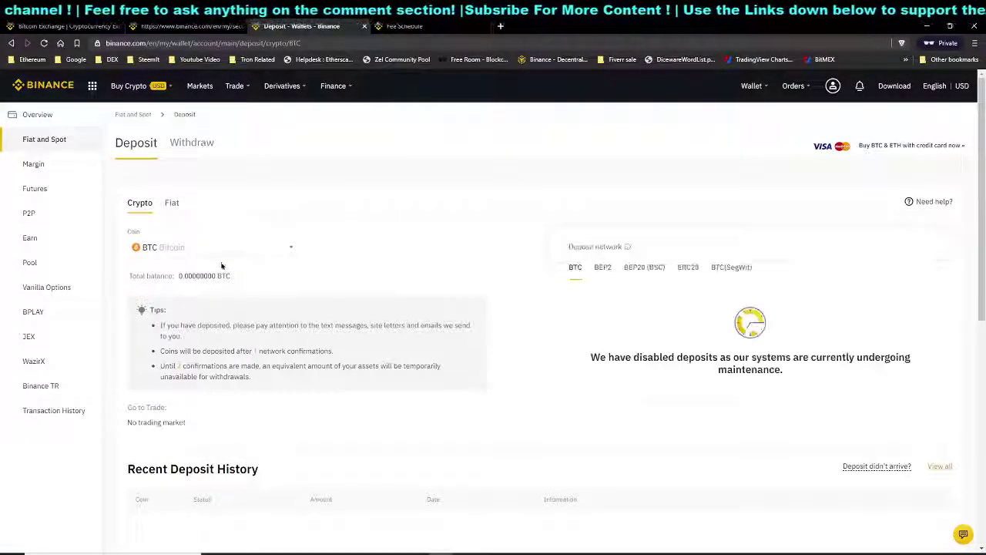
Browse the deposit coin list and the BEP2 network, keeping BTC on its BTC network
left_click(286, 246)
scroll(263, 308, "down", 1)
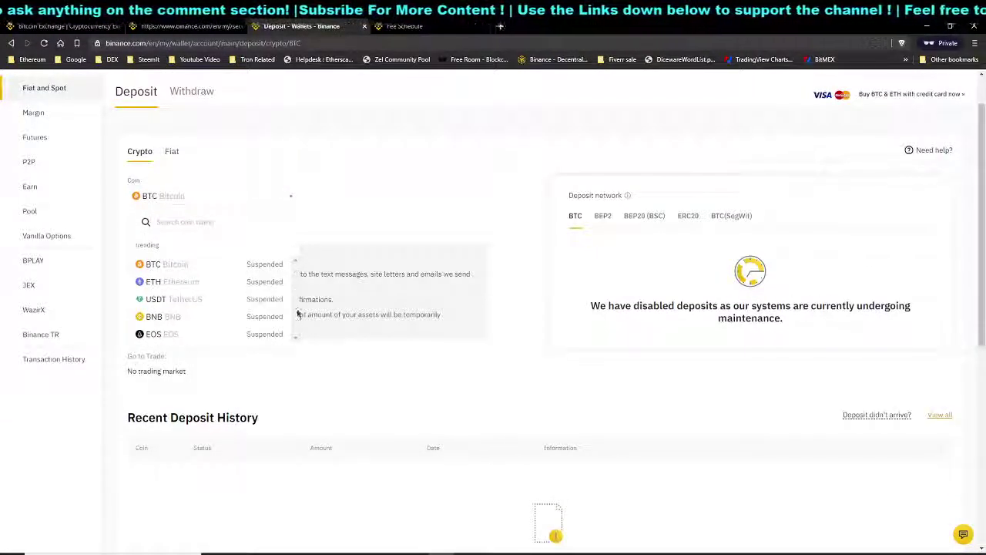
left_click(206, 221)
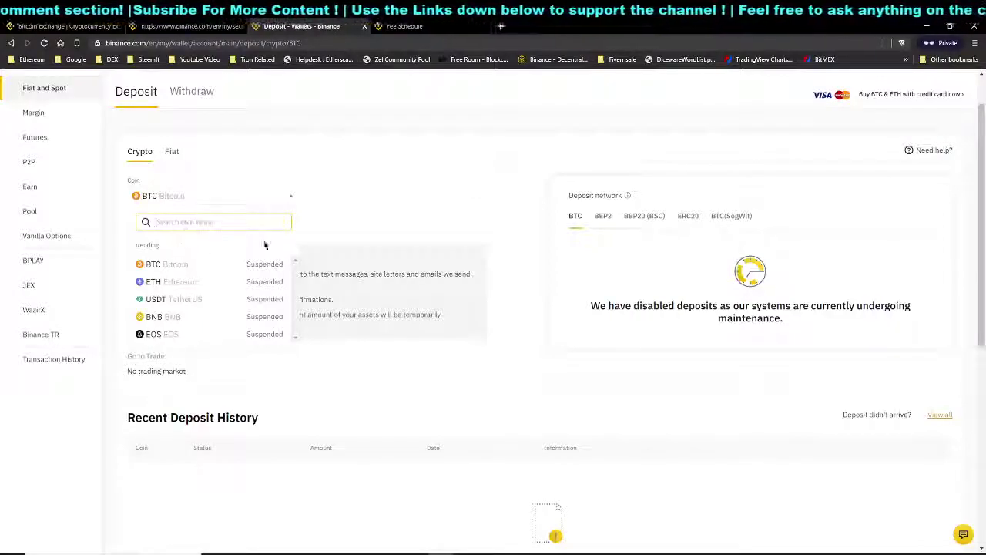
left_click(586, 311)
left_click(291, 196)
left_click(291, 196)
left_click(602, 218)
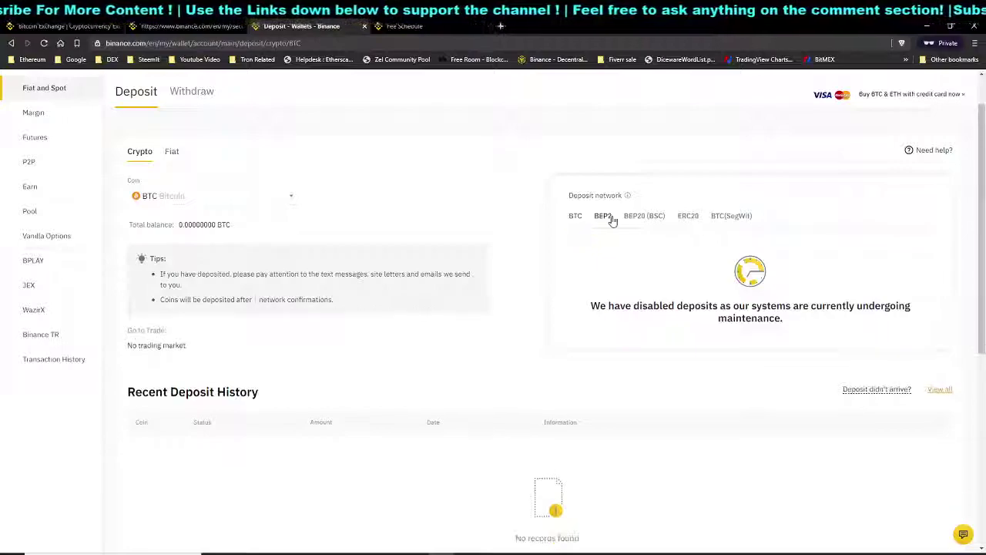
left_click(580, 219)
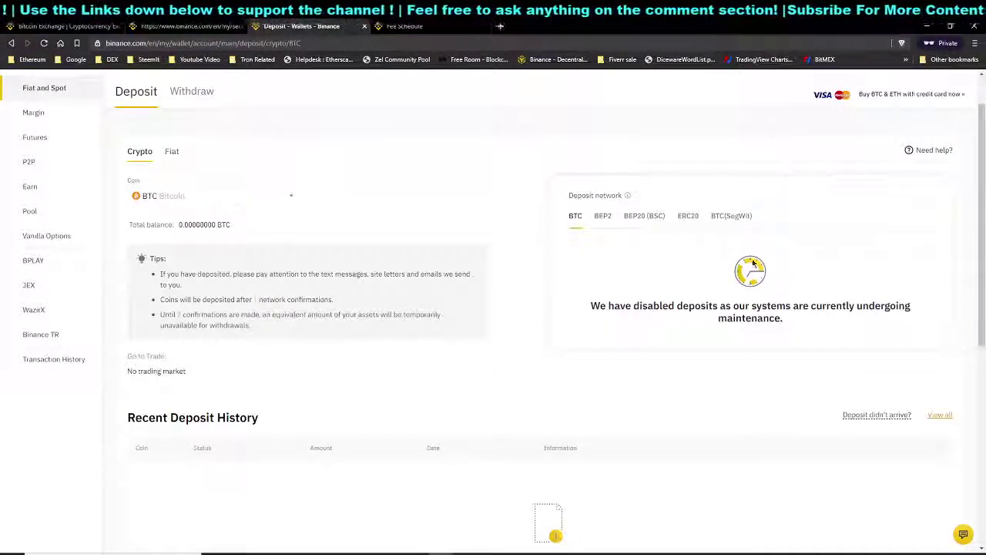
Switch the Deposit page from crypto to Fiat, showing USD with its suspended notice
scroll(462, 278, "up", 1)
left_click(282, 247)
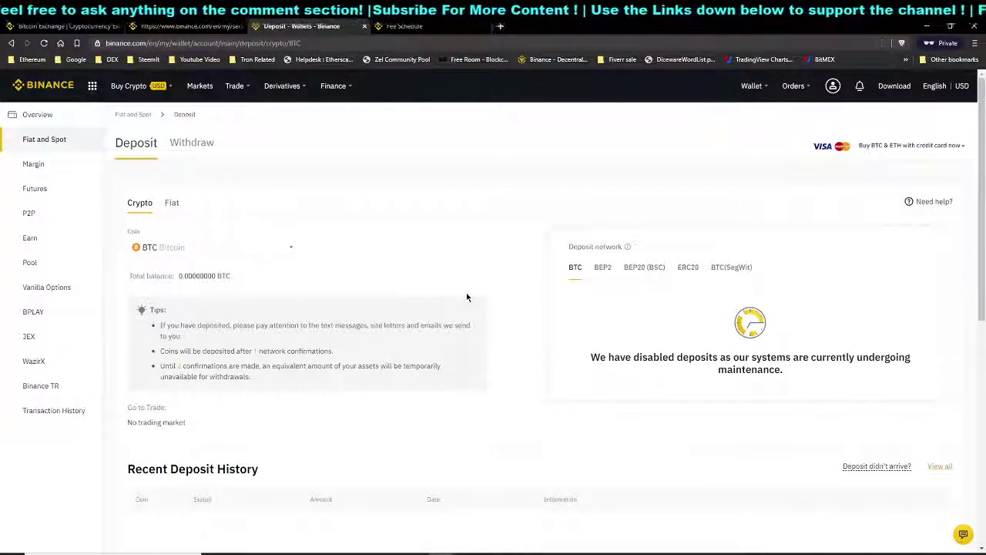
left_click(182, 204)
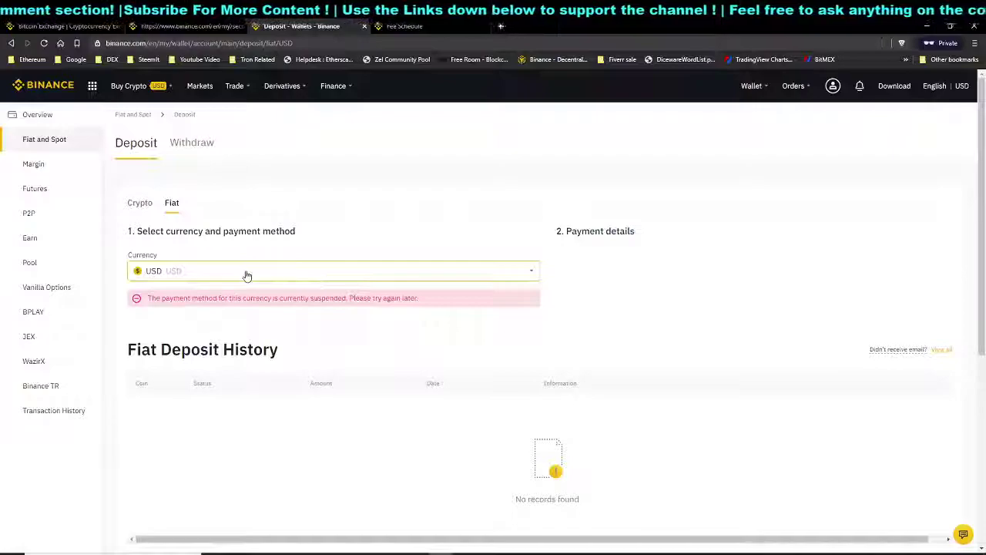
Browse and search the fiat currency list for 'sg', then keep USD selected
left_click(247, 275)
scroll(236, 328, "down", 2)
scroll(239, 348, "up", 2)
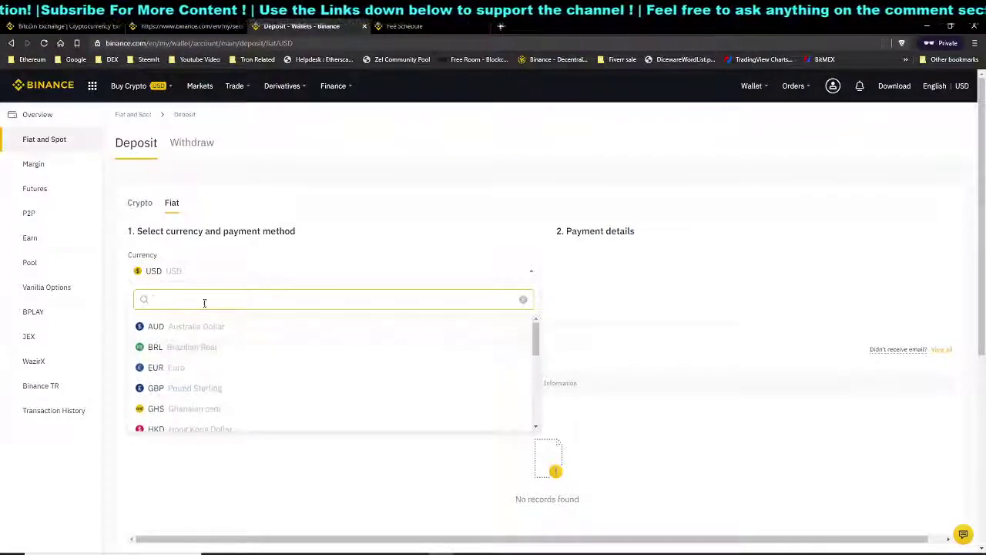
type("sg")
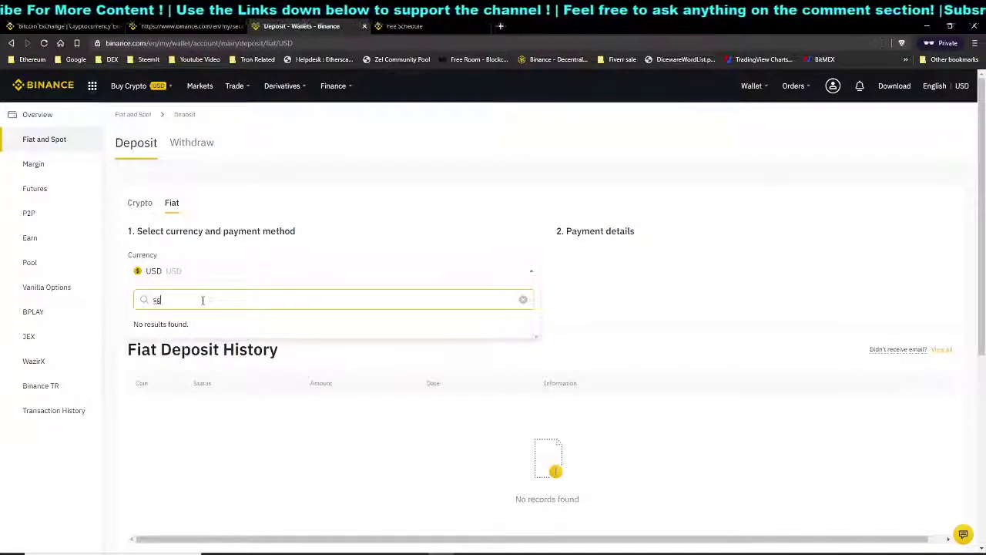
key("BackSpace")
key("BackSpace")
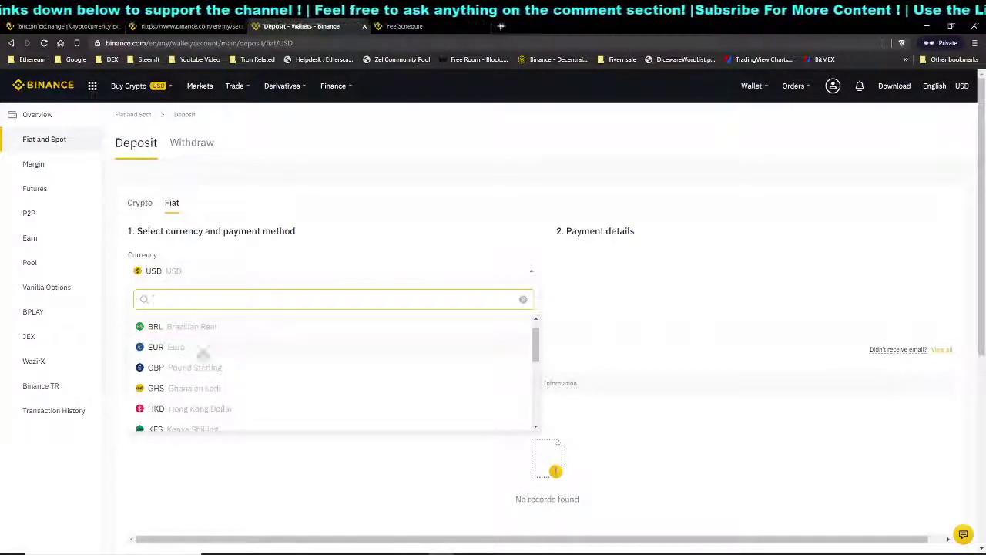
scroll(211, 378, "down", 3)
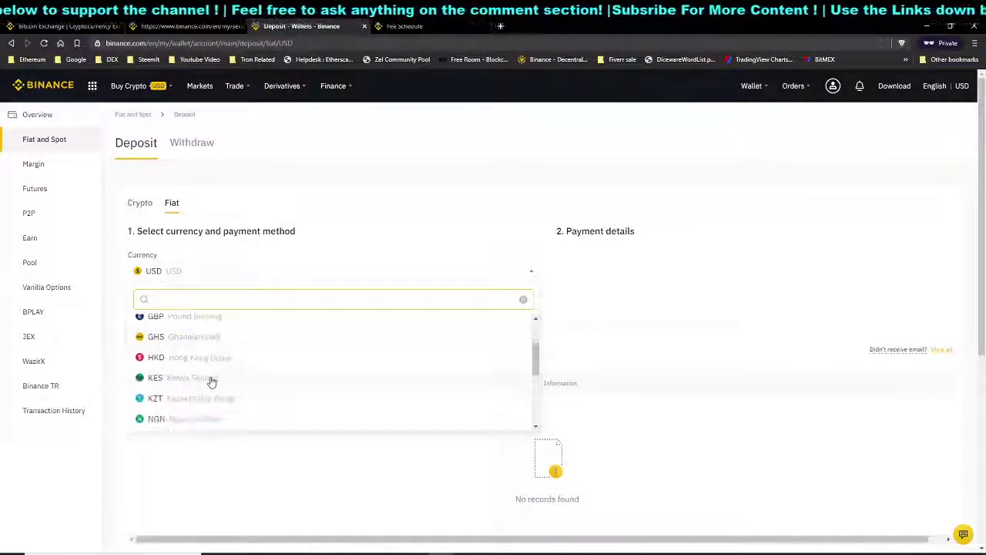
scroll(212, 380, "down", 3)
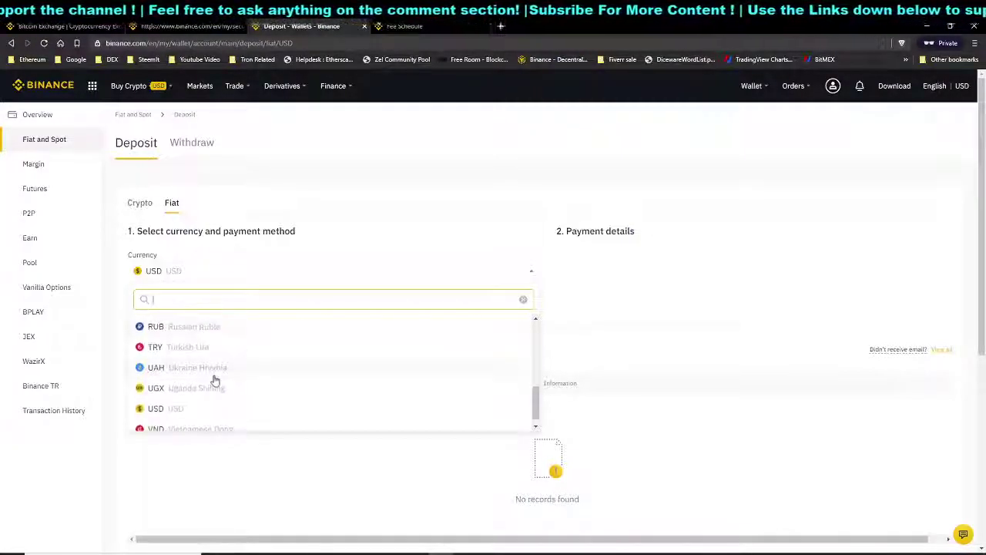
left_click(257, 407)
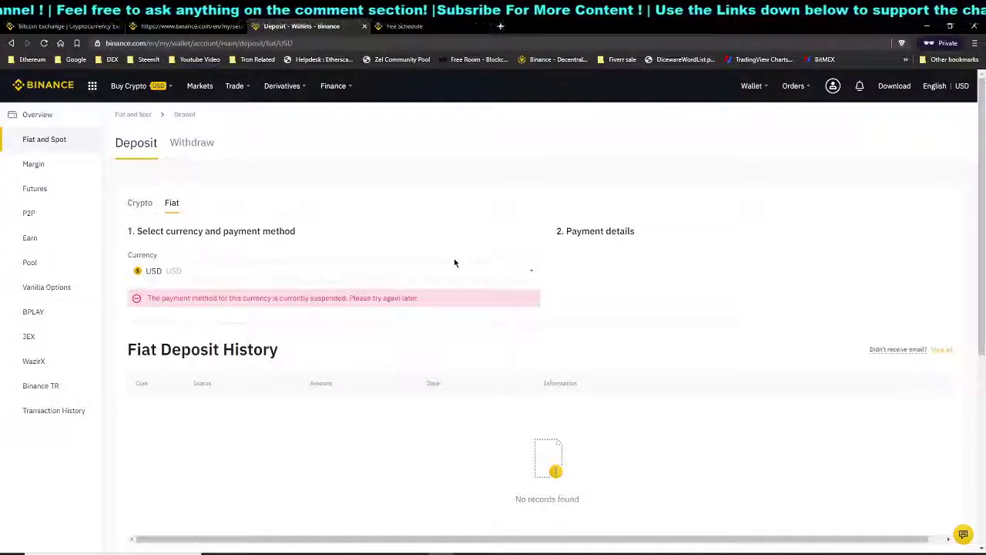
Go to the Fees link in the page footer to reach the Fee Schedule
scroll(699, 378, "down", 3)
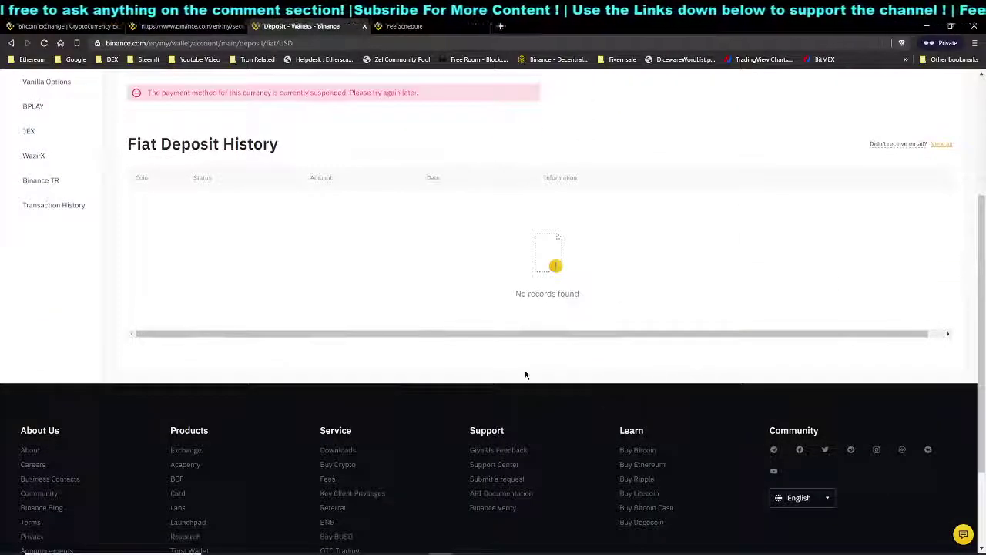
scroll(526, 375, "down", 1)
left_click(325, 432)
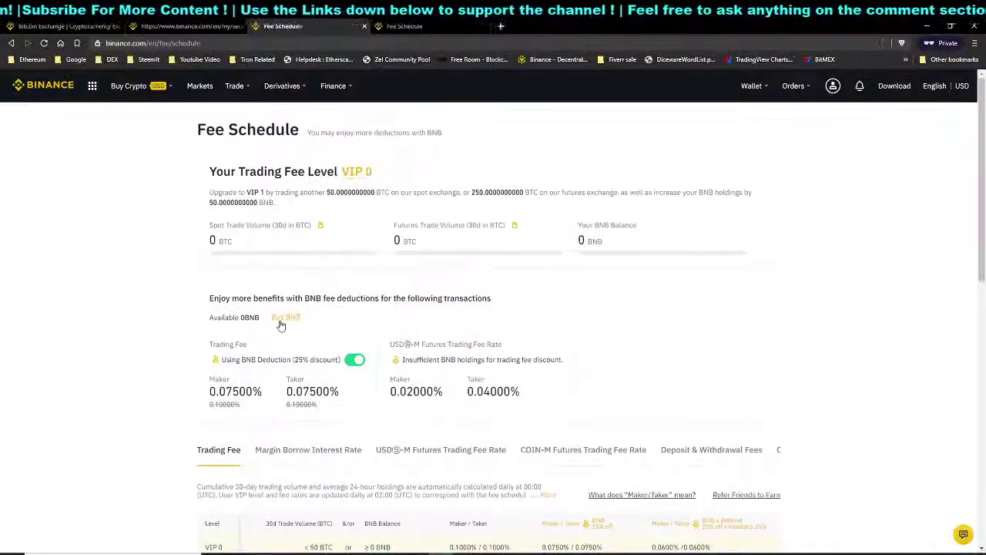
triple_click(220, 130)
left_click(318, 131)
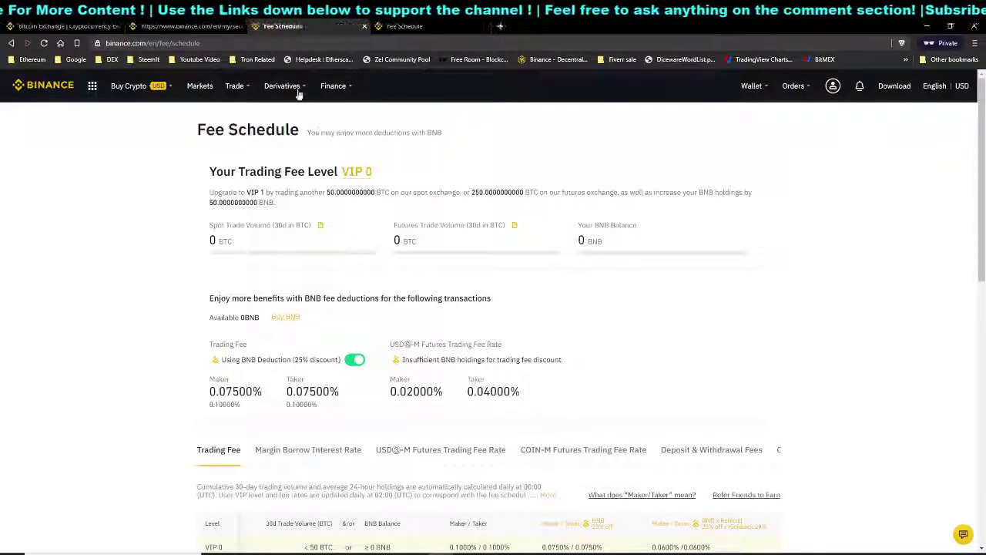
scroll(617, 311, "down", 10)
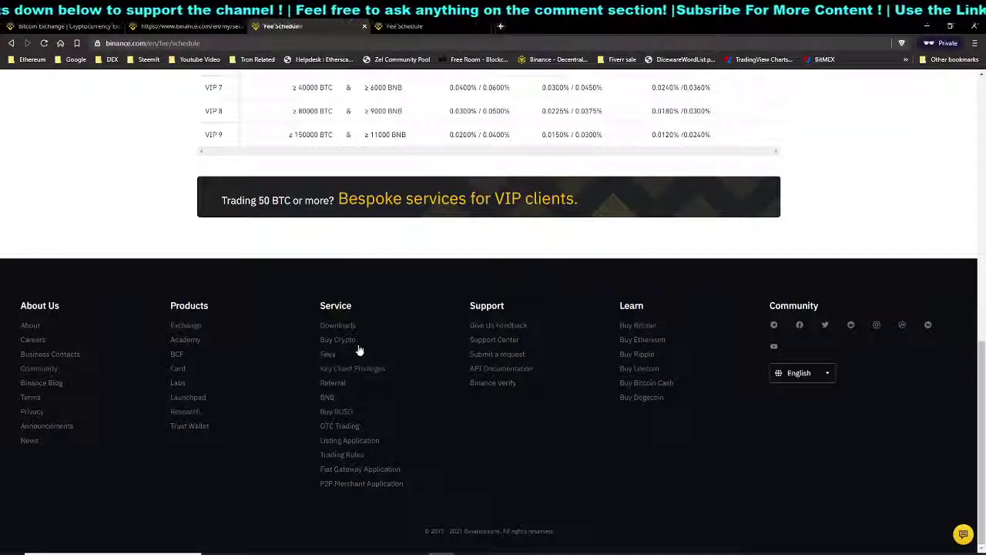
left_click(329, 355)
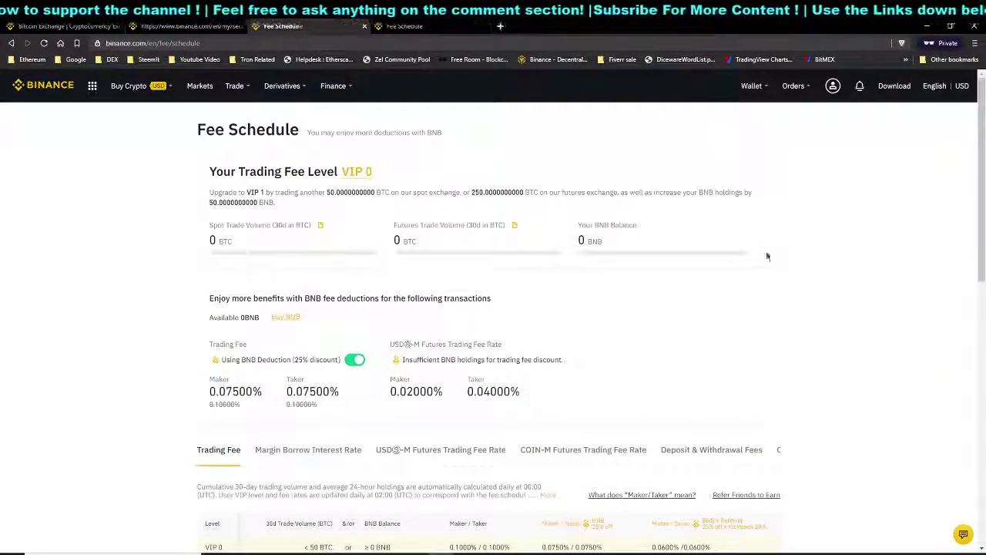
mouse_move(358, 179)
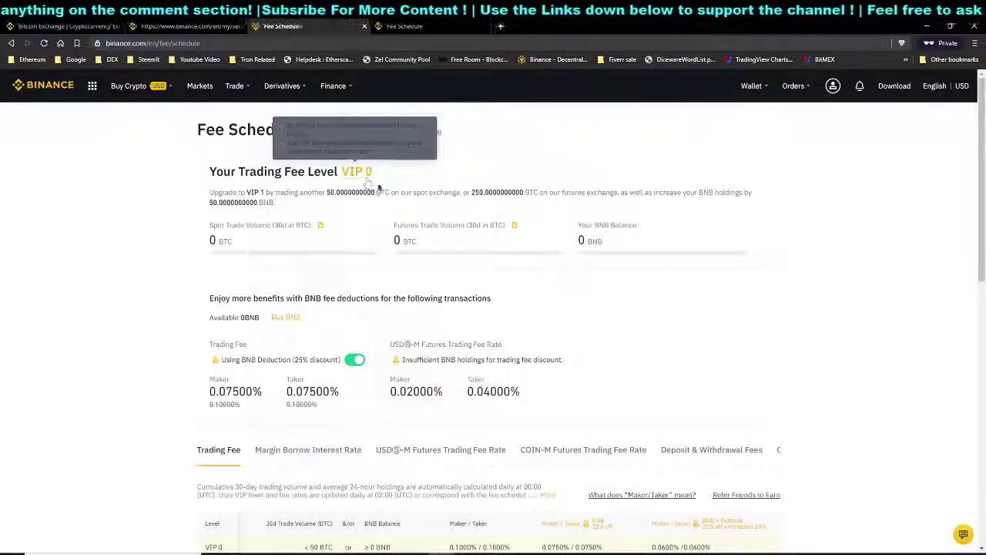
left_click_drag(210, 226, 275, 225)
left_click(306, 225)
left_click_drag(214, 226, 283, 225)
left_click(301, 225)
left_click_drag(394, 225, 420, 225)
left_click(444, 224)
left_click_drag(583, 225, 623, 226)
left_click(622, 226)
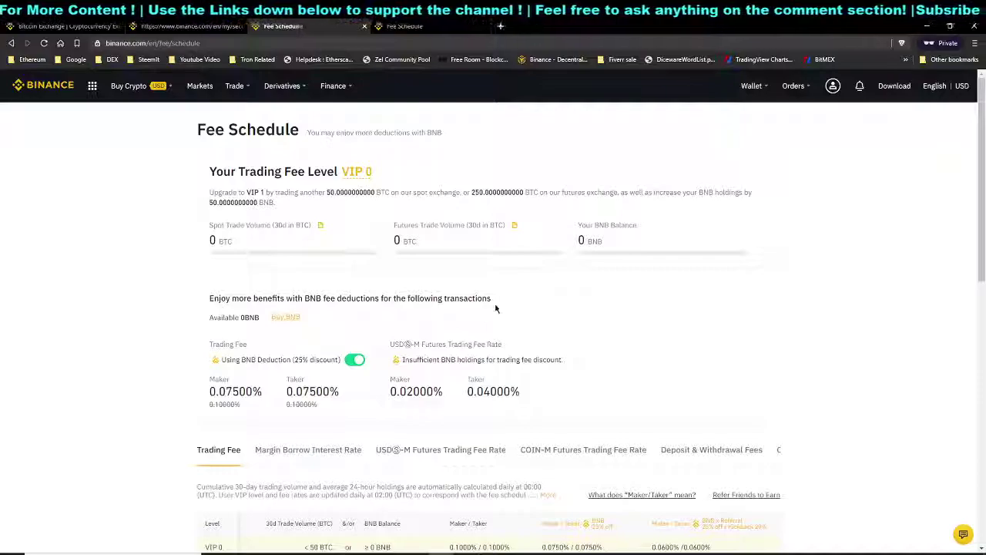
double_click(219, 343)
left_click(229, 356)
left_click_drag(221, 360, 289, 360)
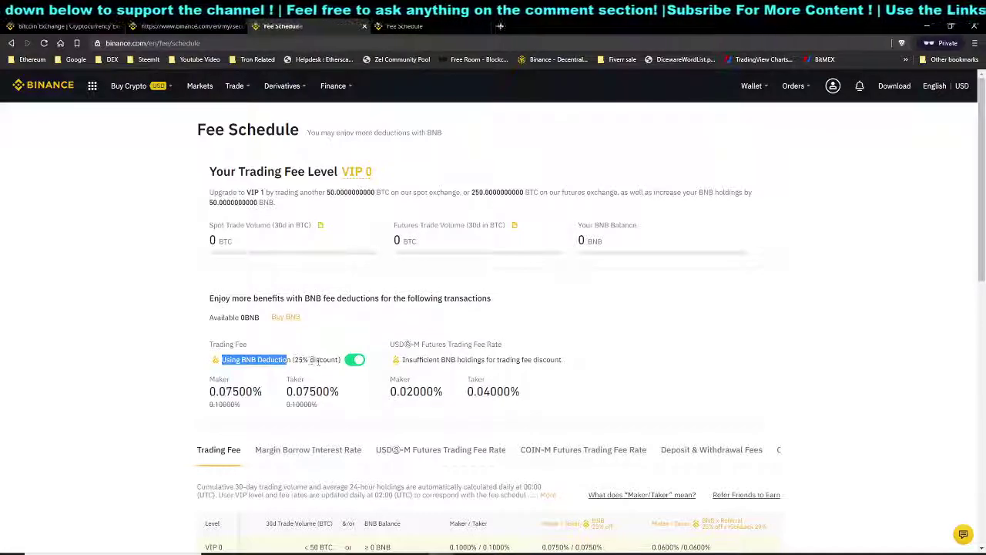
left_click(304, 361)
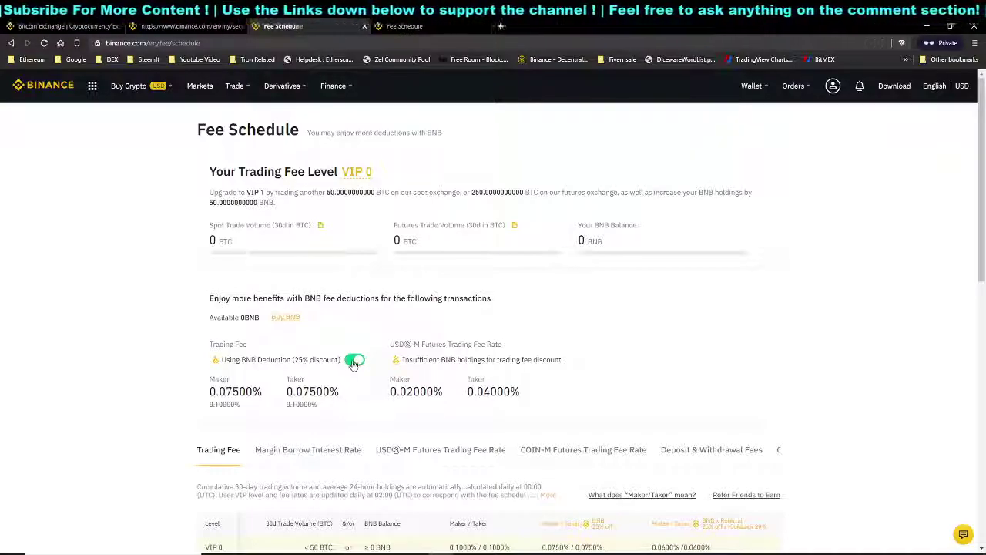
Attempt to disable the 25% BNB fee deduction repeatedly, keeping it enabled at one prompt
left_click(355, 360)
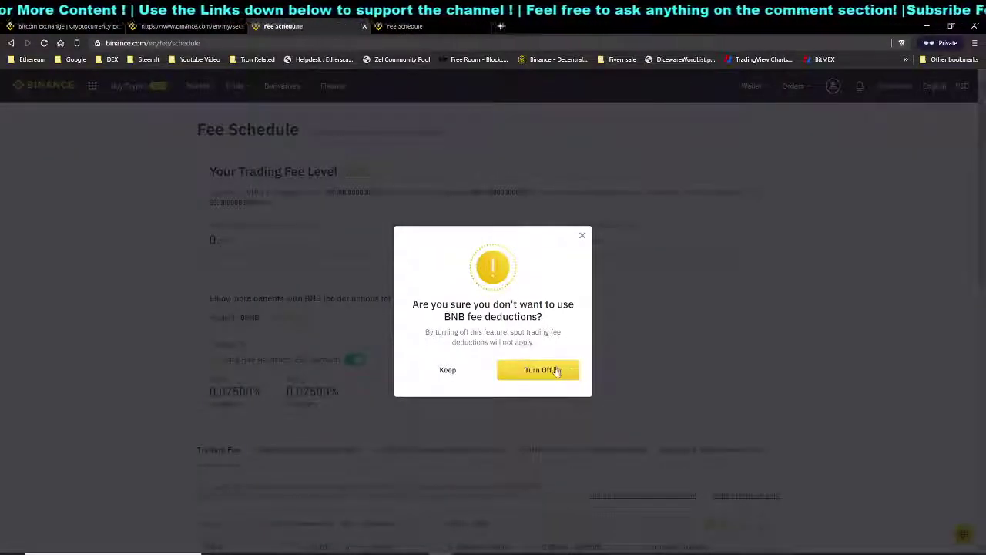
left_click(522, 371)
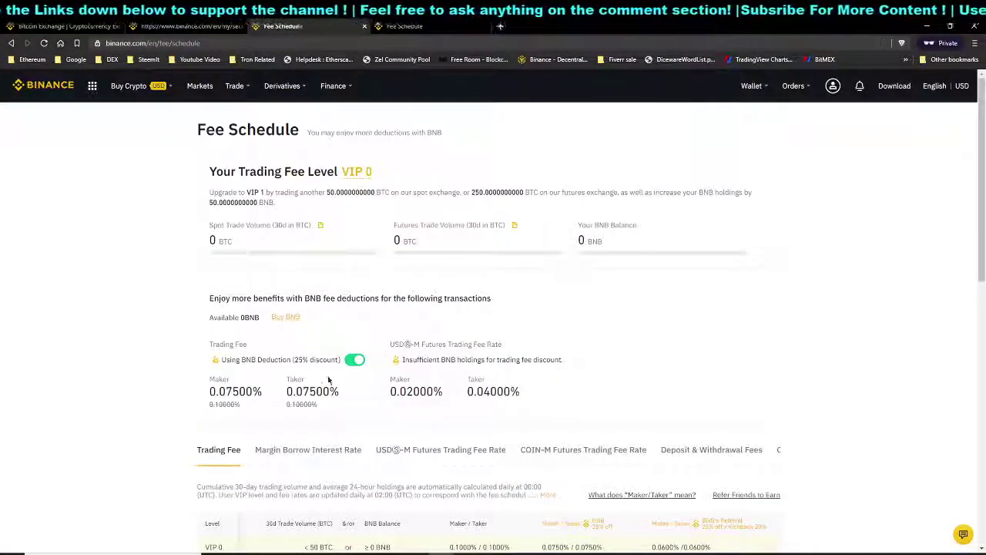
left_click(358, 362)
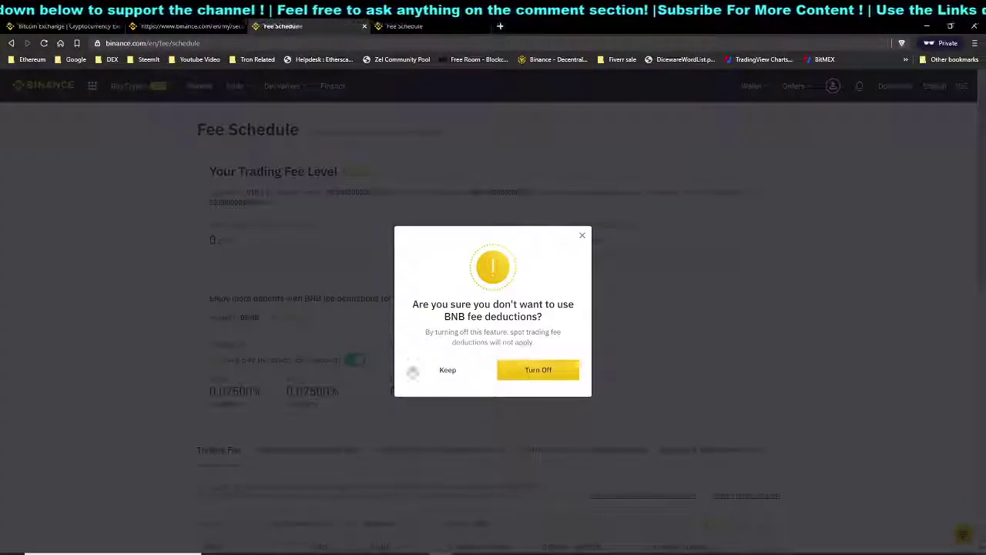
left_click(445, 371)
left_click(353, 360)
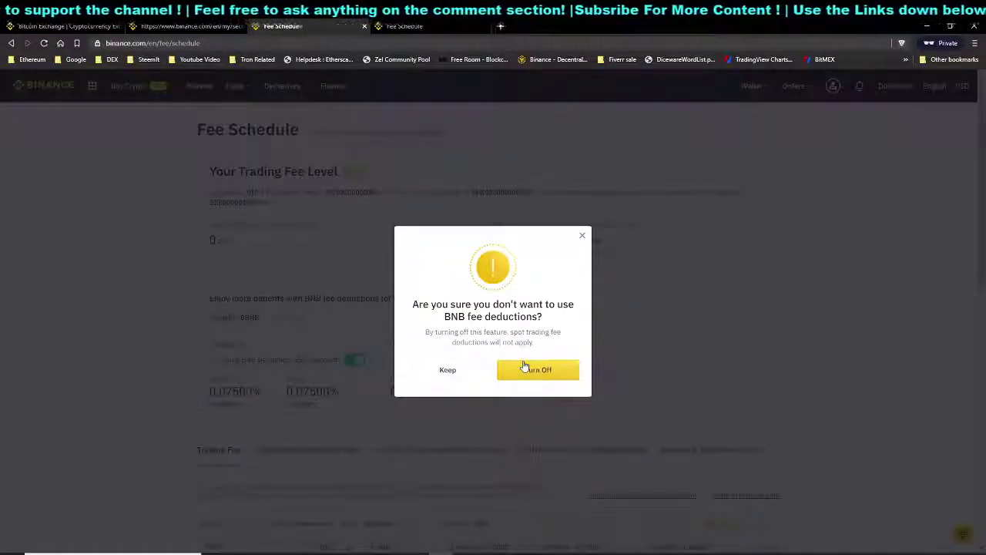
left_click(524, 367)
scroll(441, 363, "down", 3)
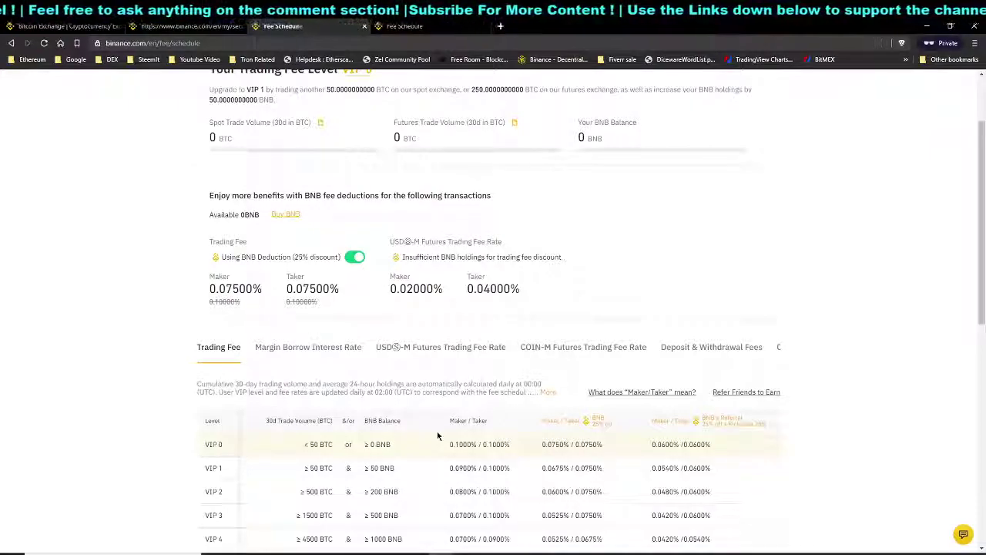
scroll(437, 436, "down", 1)
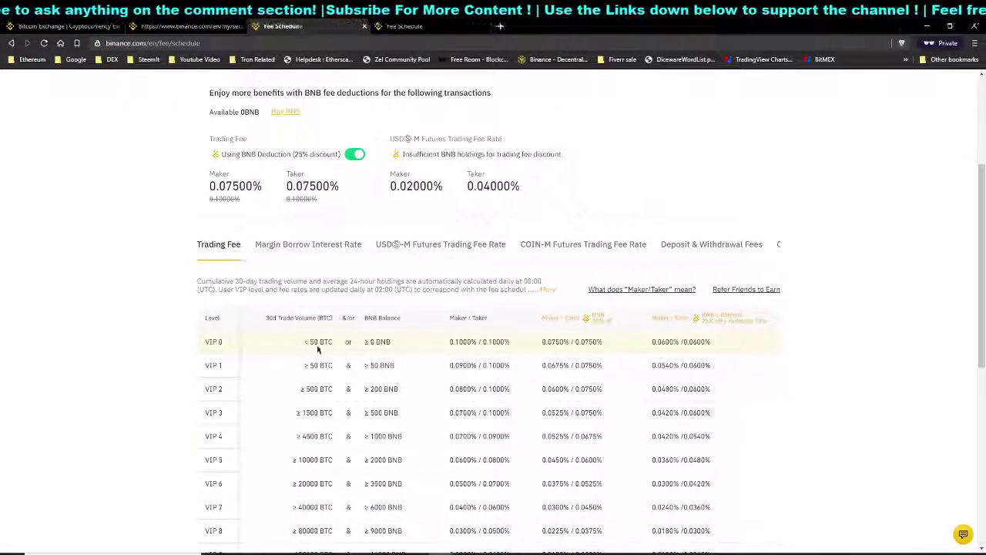
scroll(352, 346, "down", 1)
scroll(357, 343, "up", 1)
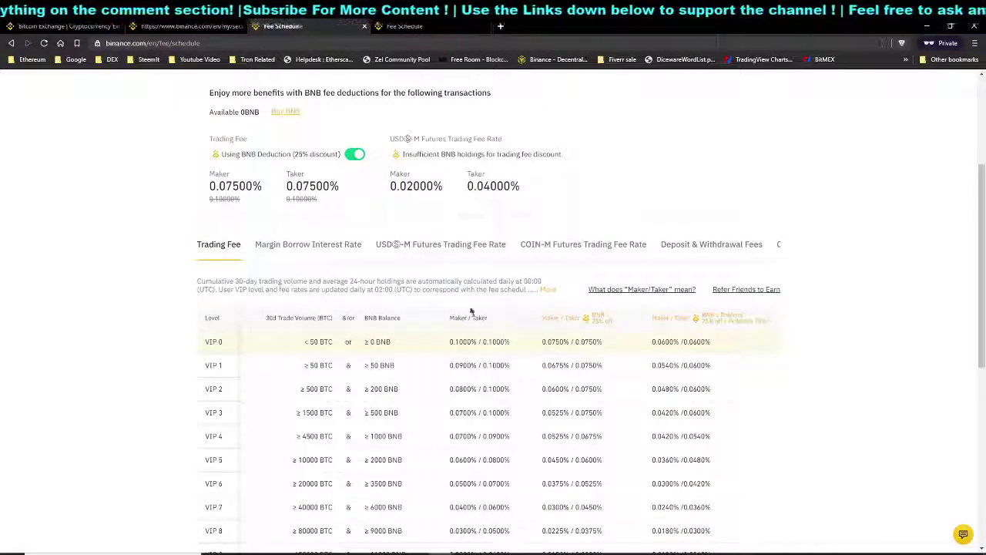
left_click(547, 289)
scroll(608, 292, "down", 1)
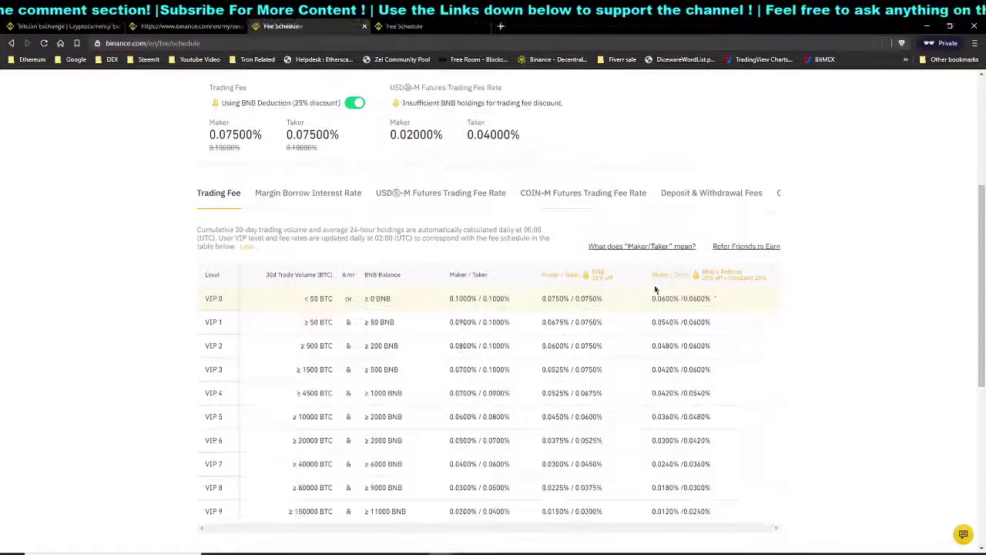
scroll(628, 290, "down", 1)
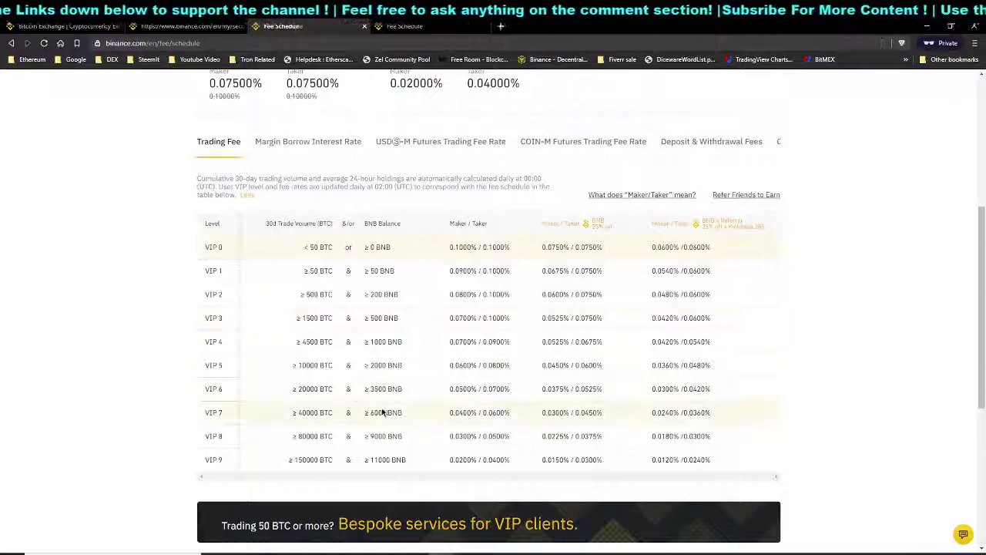
scroll(393, 397, "down", 2)
scroll(431, 386, "up", 1)
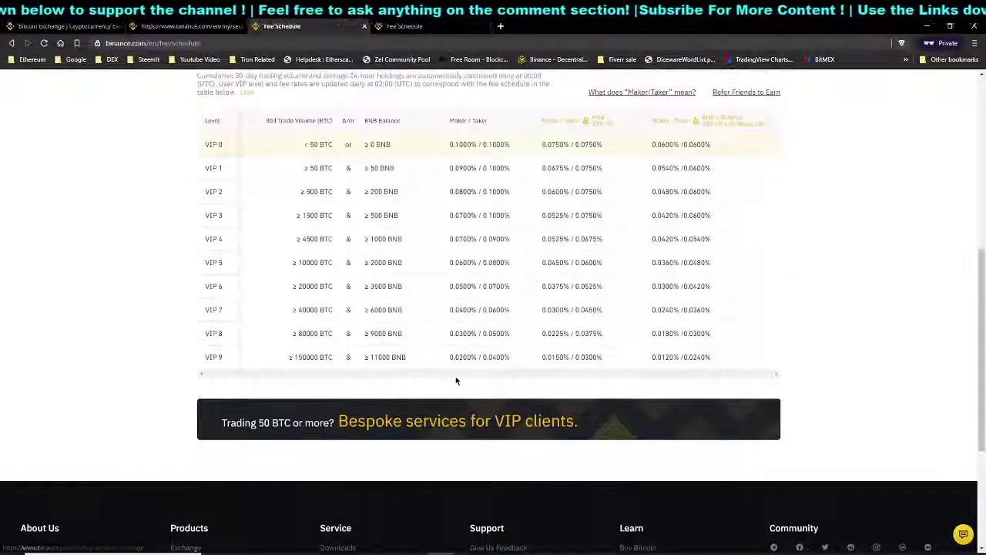
scroll(463, 366, "up", 1)
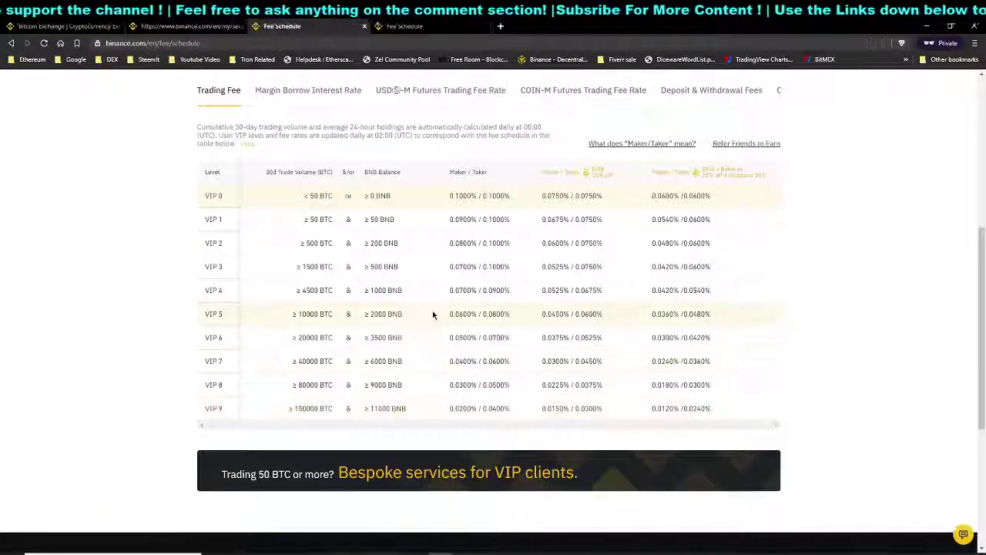
scroll(399, 210, "up", 1)
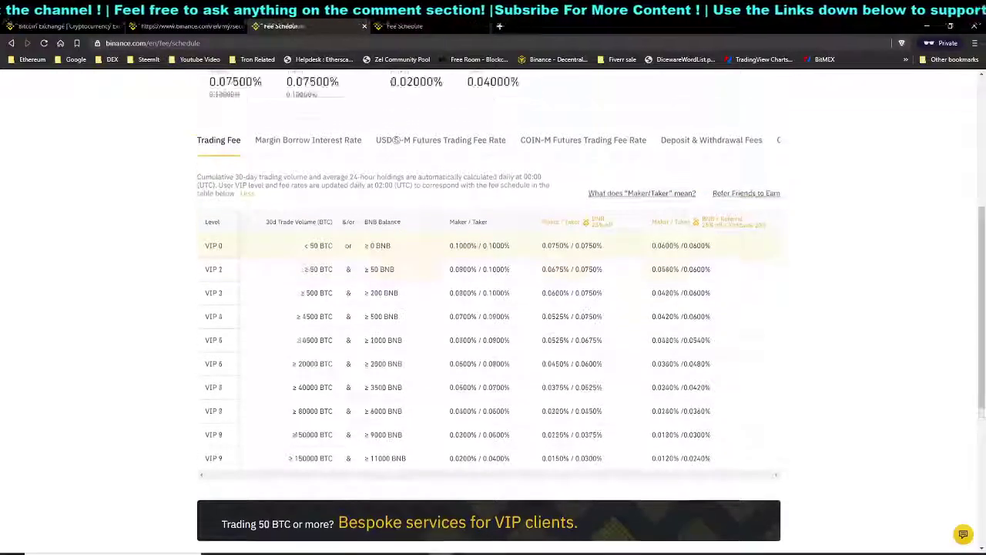
Review the margin borrow interest rate table, then show USDⓈ-M futures fees (VIP 0: 0.0200%/0.0400%)
left_click(336, 146)
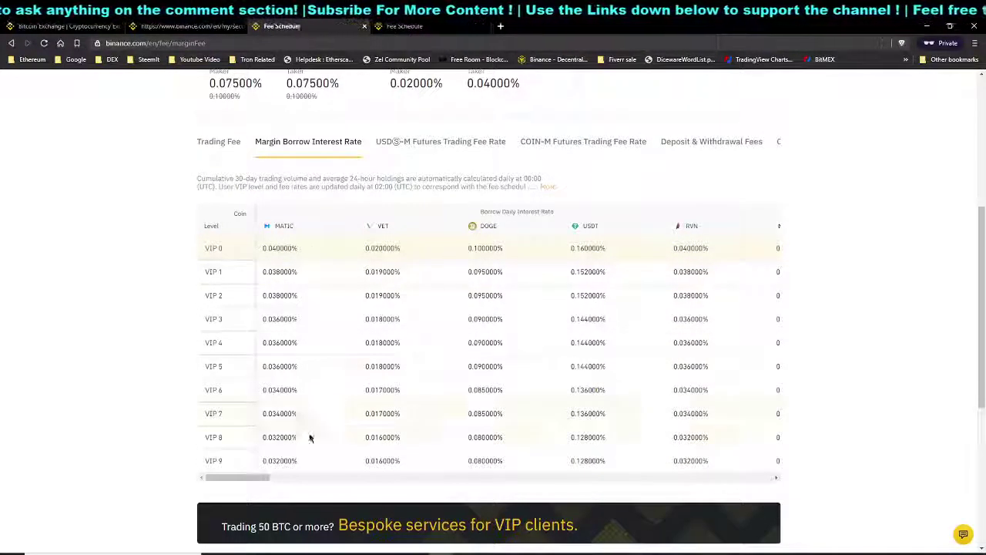
left_click_drag(256, 479, 767, 489)
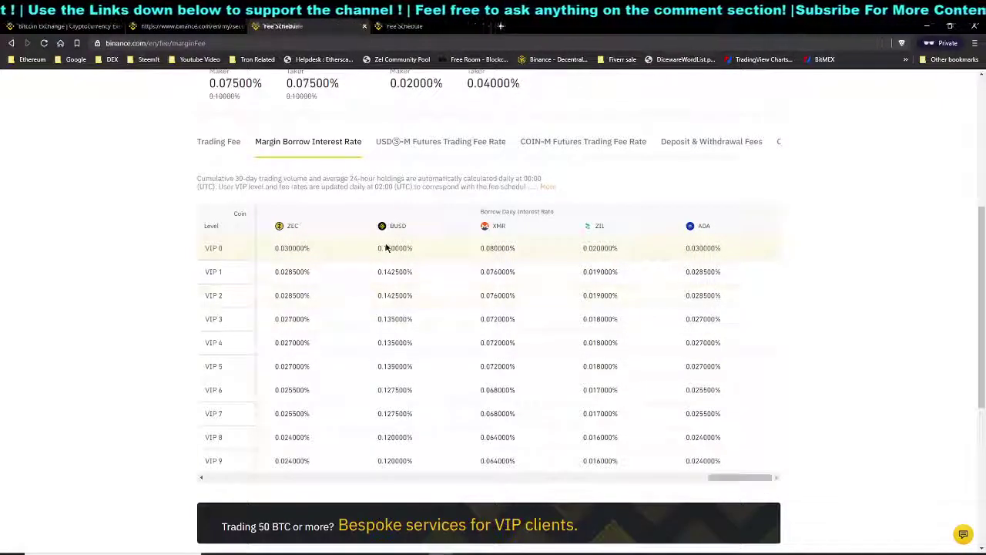
left_click(432, 150)
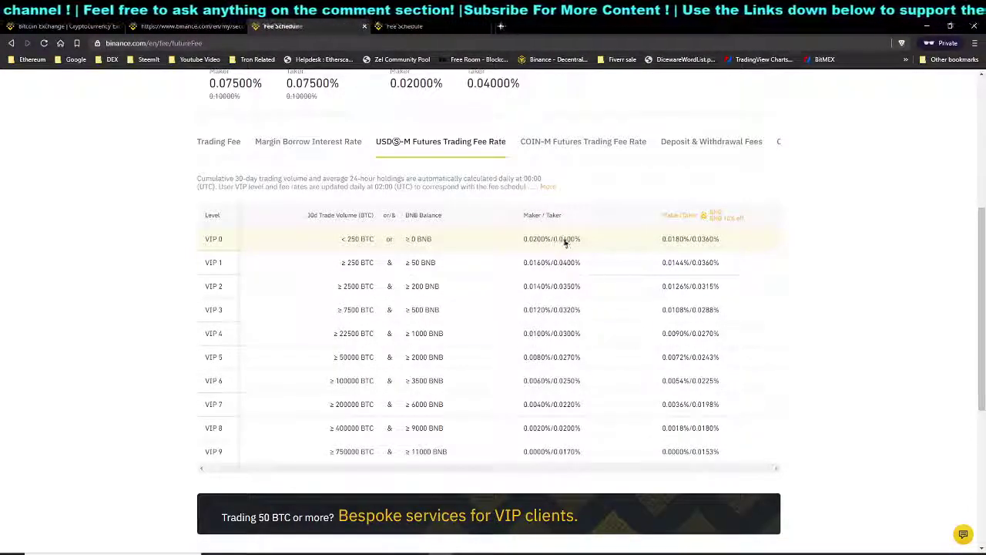
Show the COIN-M futures fee table, with VIP 0 at 0.0150% maker and 0.0400% taker
left_click(578, 143)
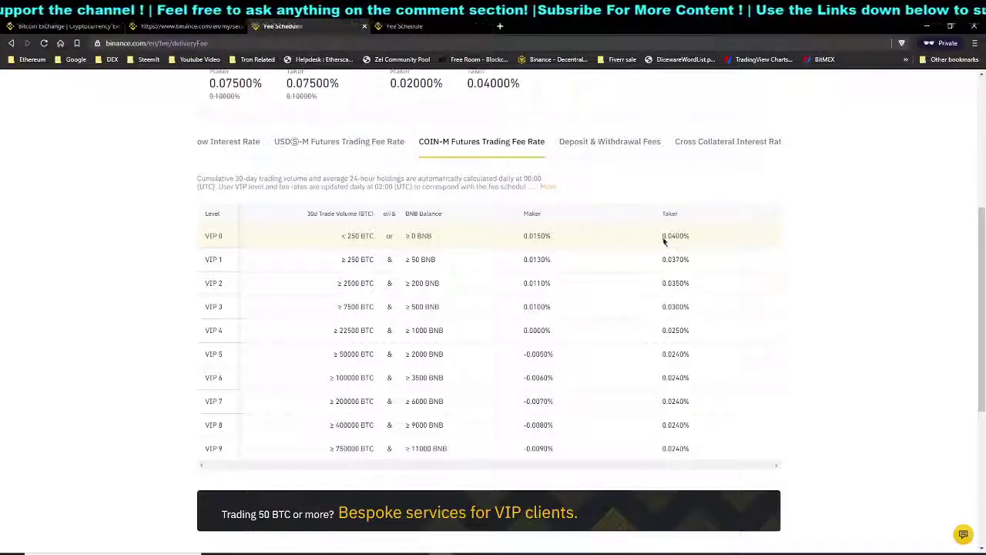
Scroll through the Deposit & Withdrawal Fees table of per-coin withdrawal fees, e.g. STPT at 501
left_click(599, 146)
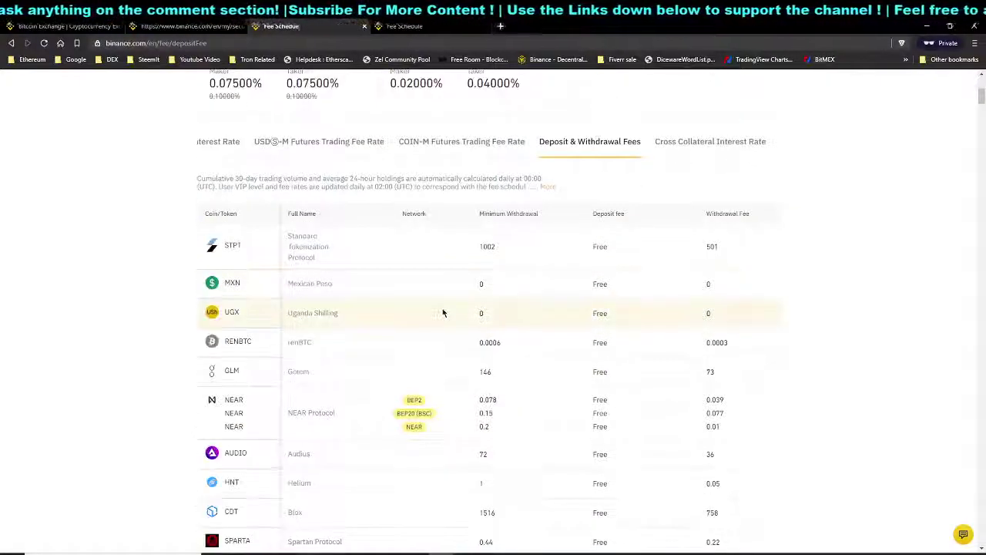
scroll(387, 315, "up", 2)
scroll(386, 315, "down", 3)
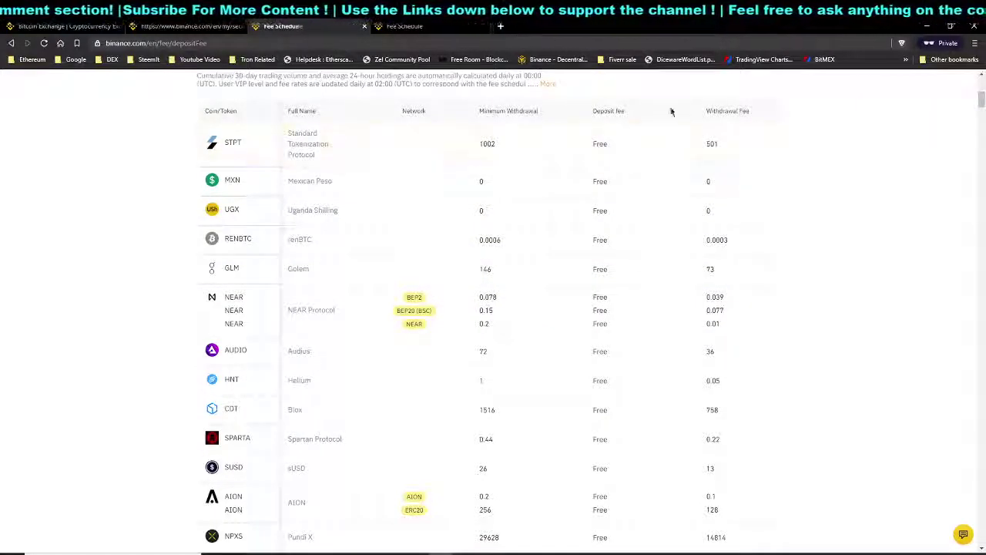
scroll(609, 301, "down", 3)
scroll(613, 306, "down", 15)
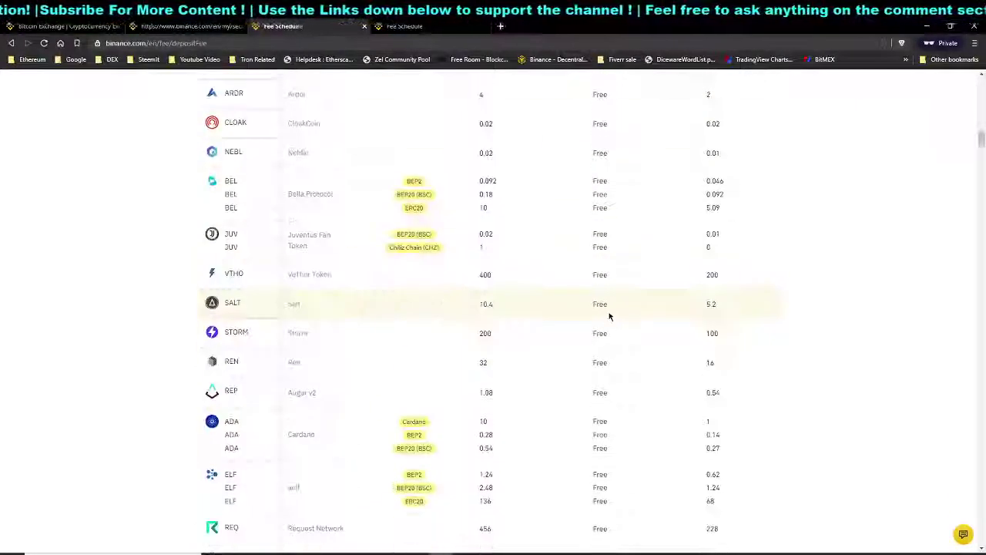
scroll(607, 319, "down", 20)
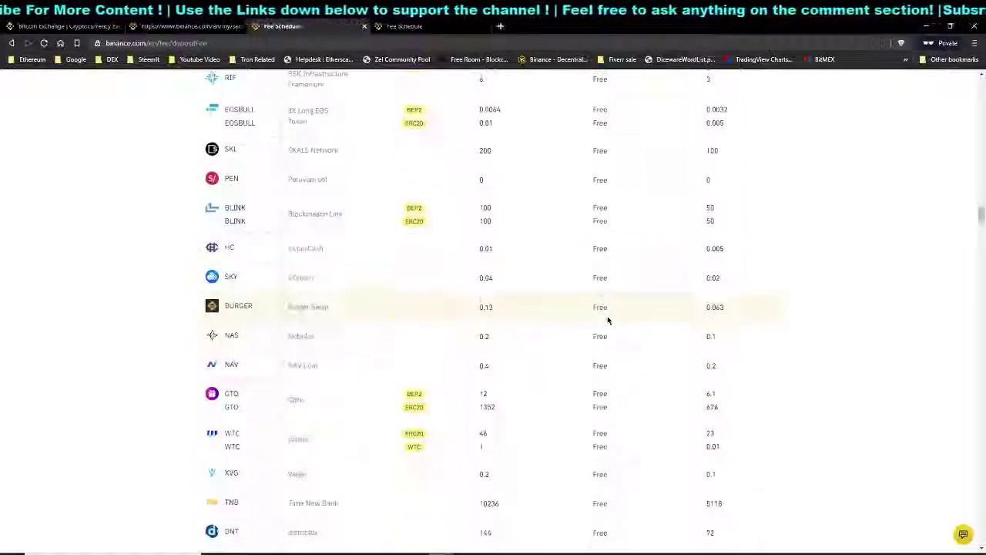
scroll(608, 319, "down", 8)
left_click_drag(981, 275, 931, 71)
scroll(713, 296, "down", 4)
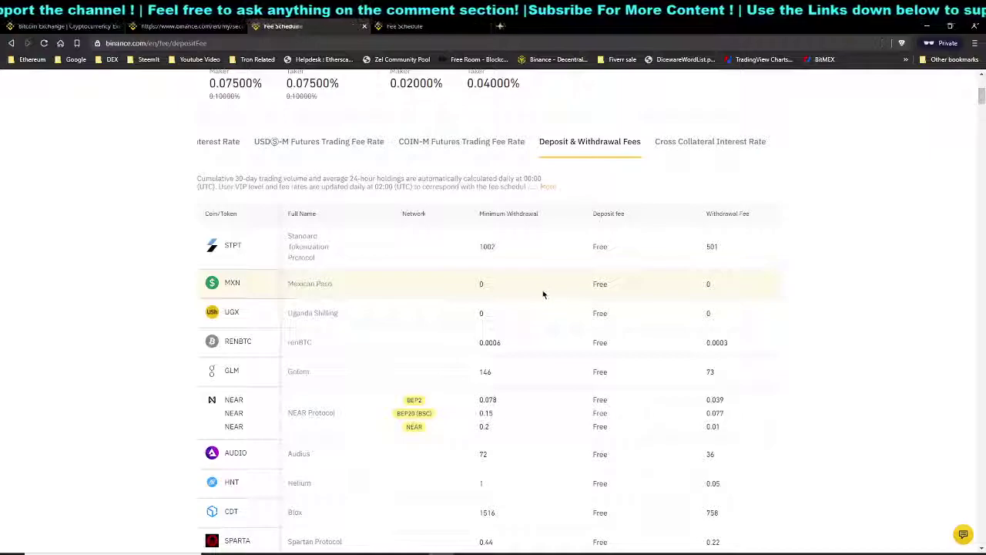
scroll(619, 332, "down", 1)
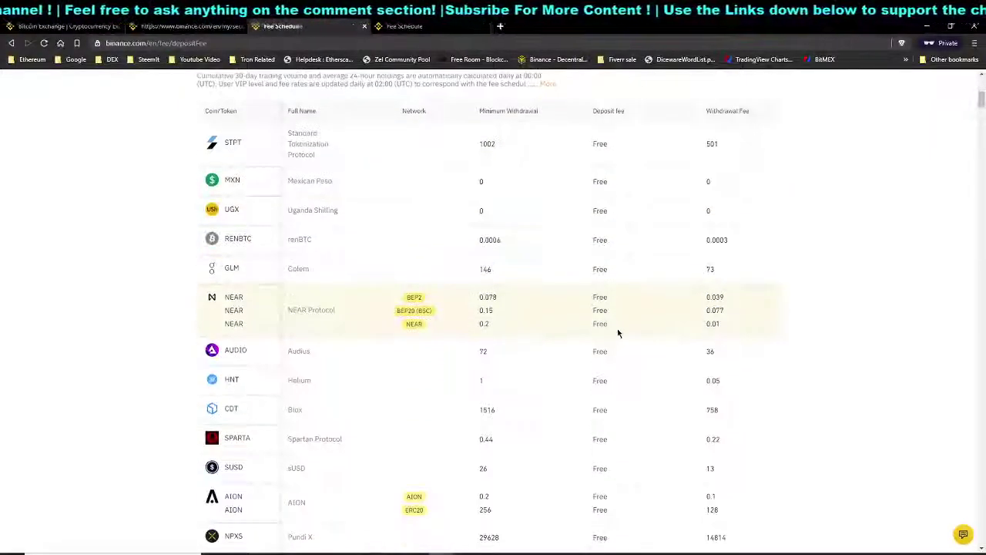
Find 'bitcoin' on the fee page and step through its matches
key("ctrl+f")
type("bitcoin")
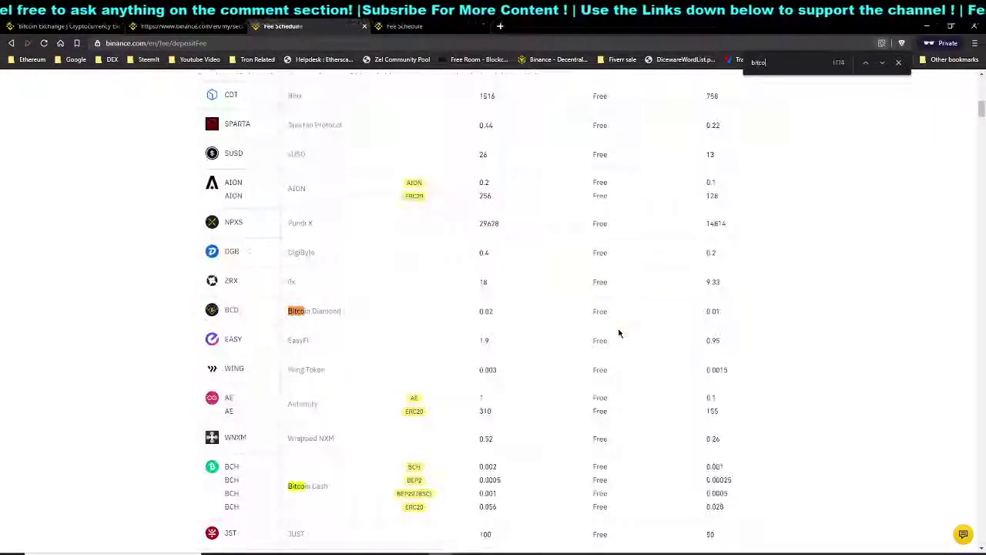
left_click(883, 64)
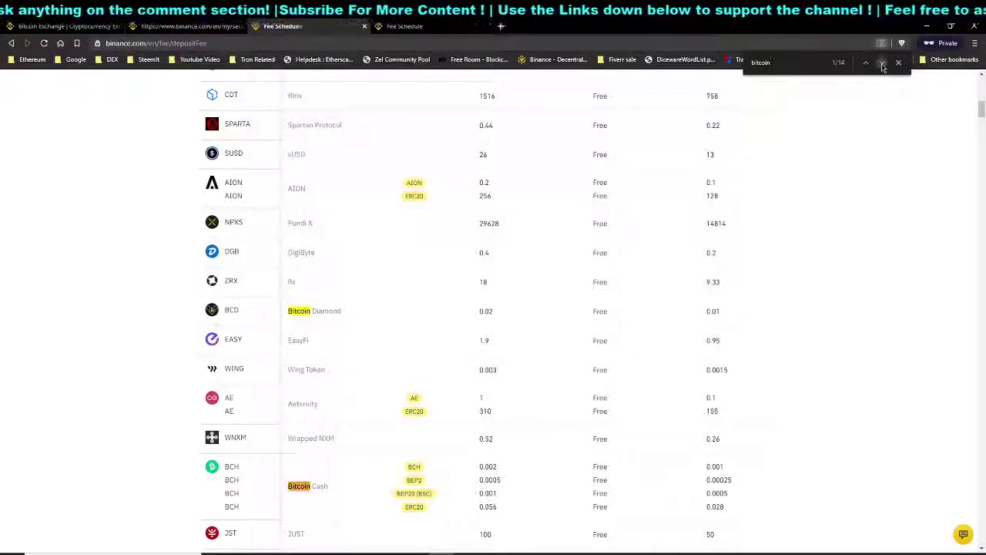
left_click(882, 63)
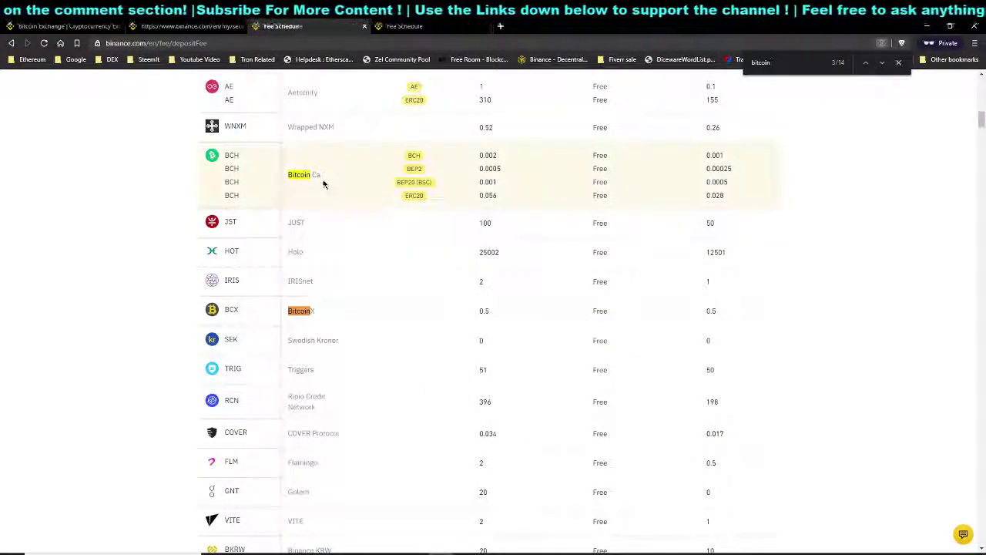
left_click(882, 64)
left_click(882, 64)
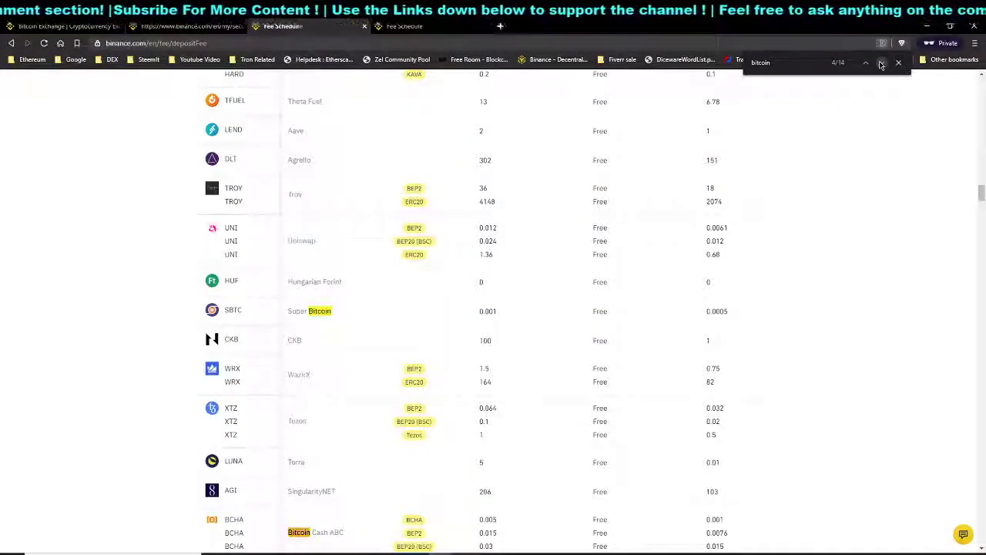
left_click(882, 65)
Search 'btc' instead and jump to the BTC row of the fee table
key("BackSpace")
key("BackSpace")
key("BackSpace")
key("BackSpace")
key("BackSpace")
key("BackSpace")
key("BackSpace")
type("btc")
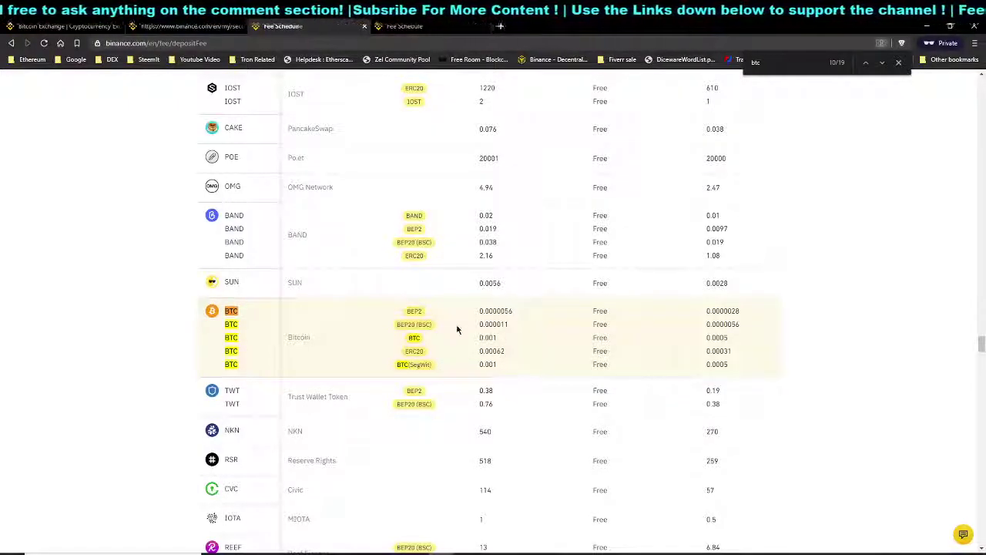
scroll(693, 333, "up", 2)
left_click_drag(983, 337, 977, 77)
scroll(593, 350, "down", 3)
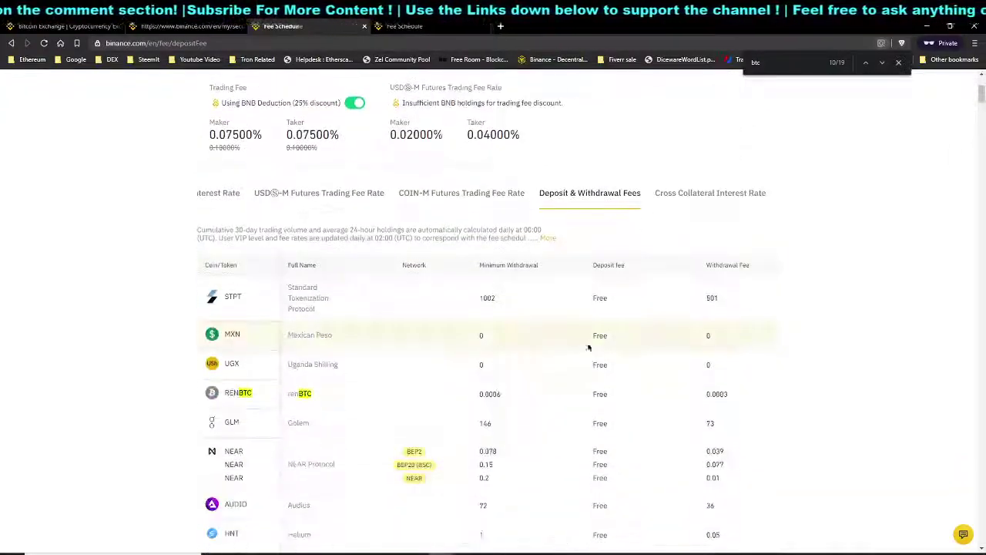
left_click_drag(982, 96, 980, 211)
left_click(883, 63)
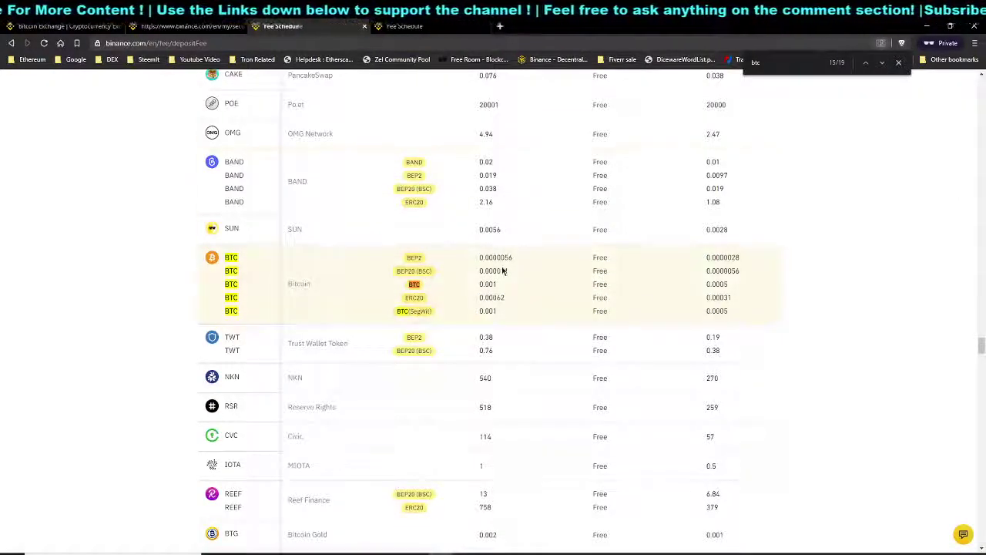
Highlight BTC's withdrawal fees, 0.0000028 through 0.0005, to read them
triple_click(467, 272)
left_click(480, 282)
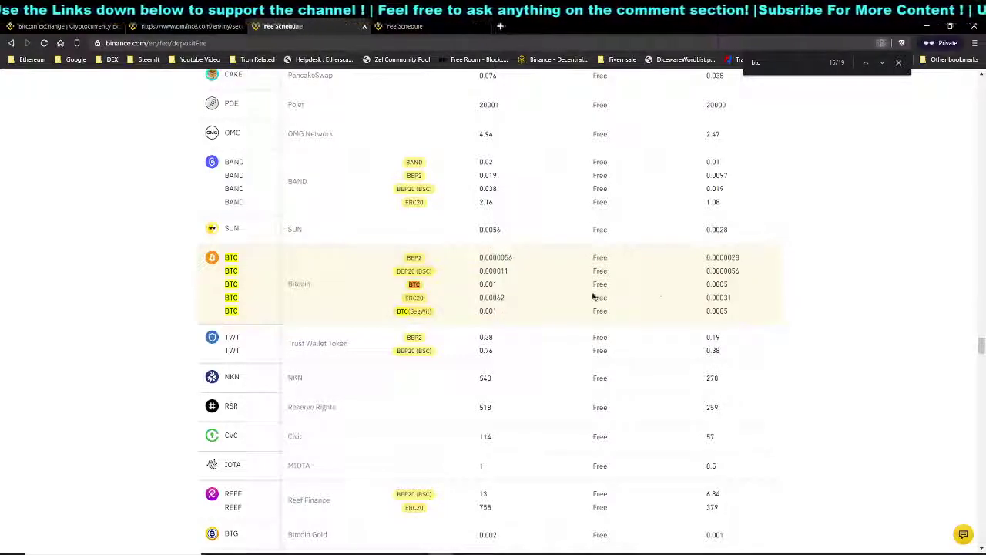
left_click_drag(699, 257, 748, 310)
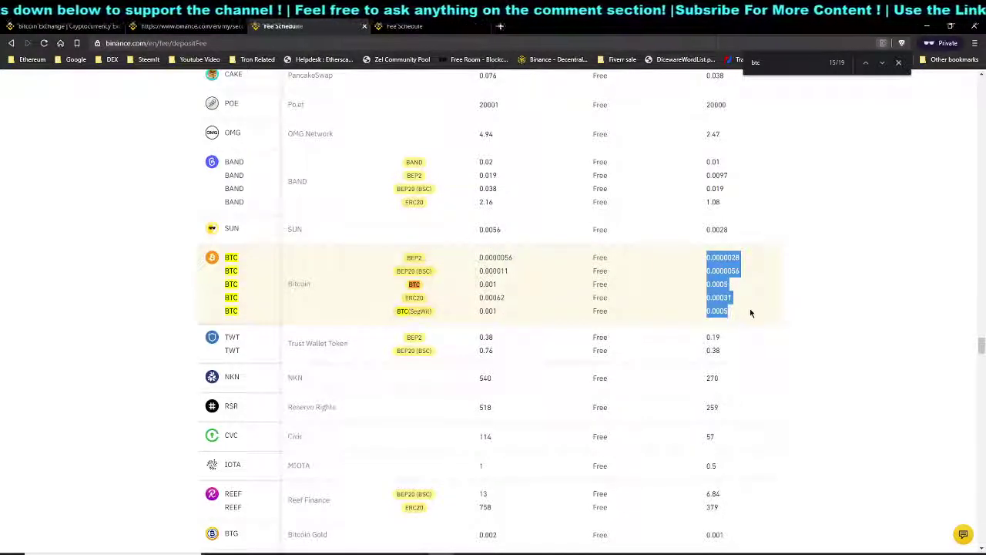
left_click(738, 310)
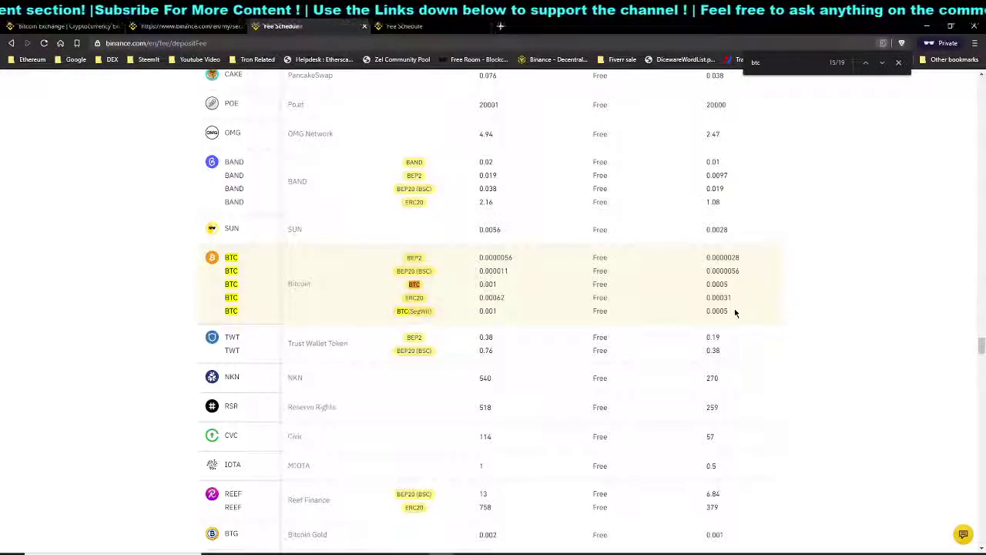
Search 'usdt' to read its network withdrawal fees (0.12 BEP2 to 0 TRC20), then return to the top
double_click(774, 62)
type("usdt")
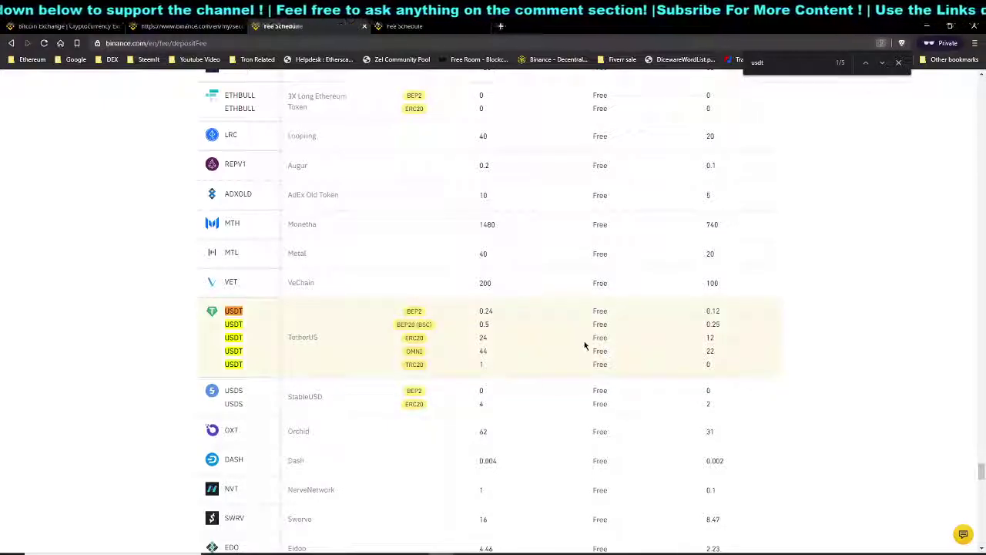
left_click(977, 407)
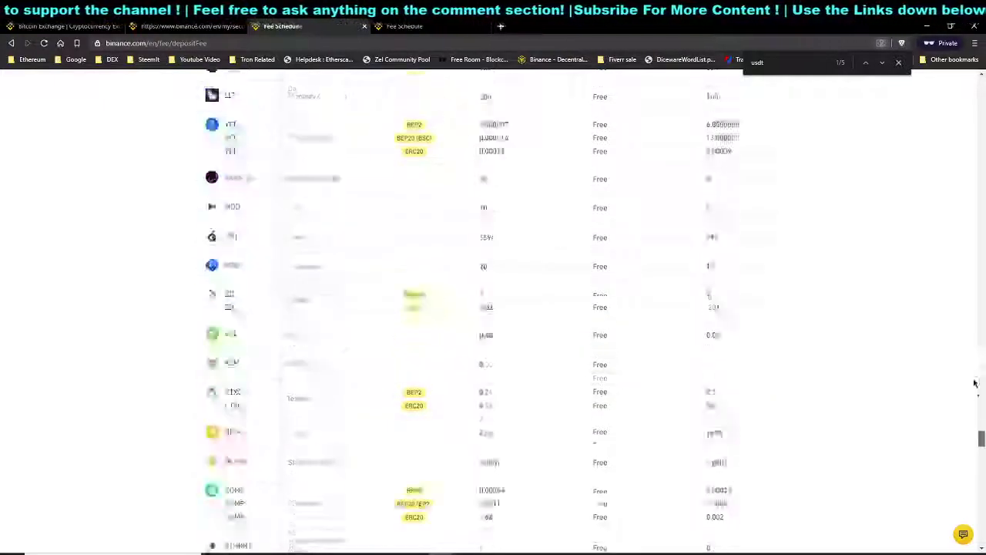
left_click_drag(977, 407, 956, 83)
scroll(738, 443, "down", 3)
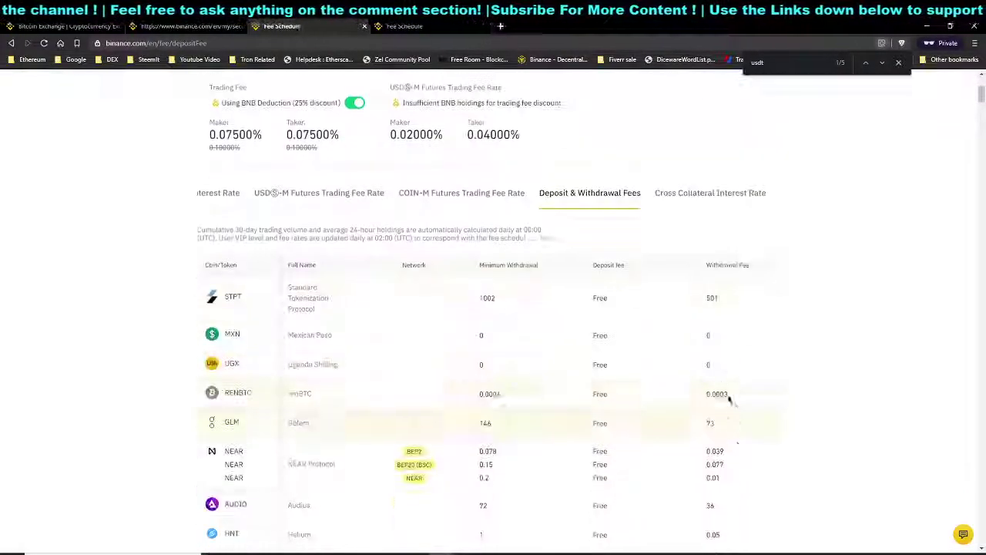